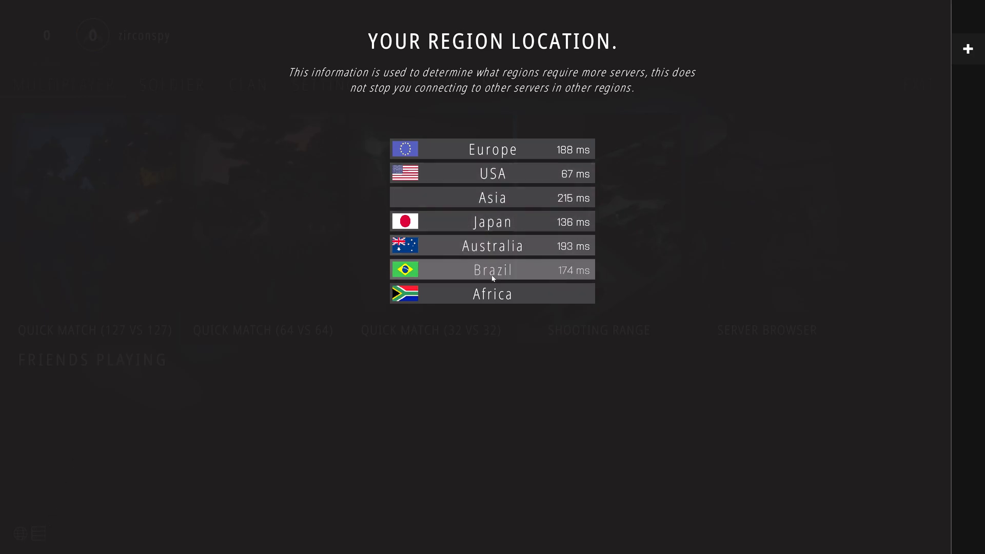
Choose USA as the region location in the game.
left_click(496, 172)
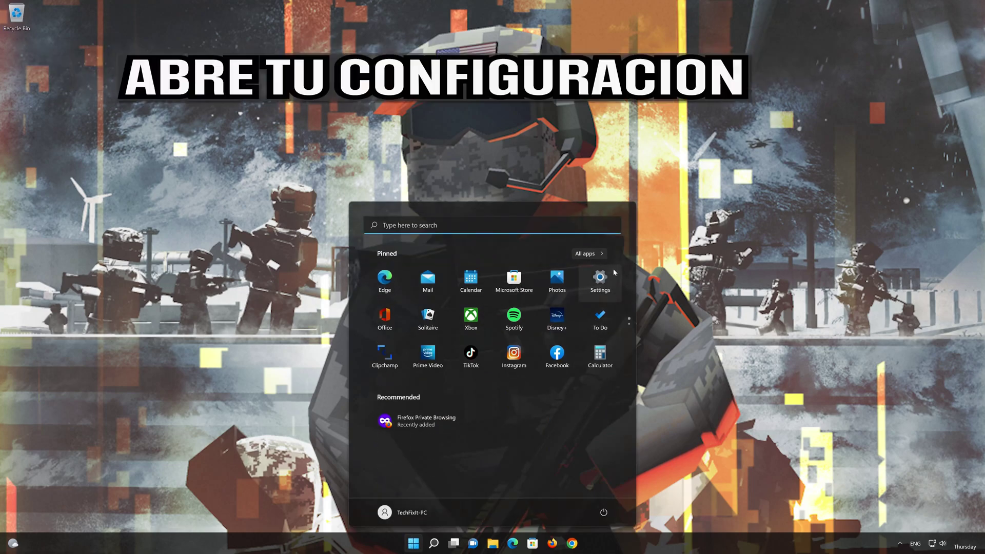
Switch to Windows Settings and open the Network reset page in the advanced network settings.
left_click(598, 284)
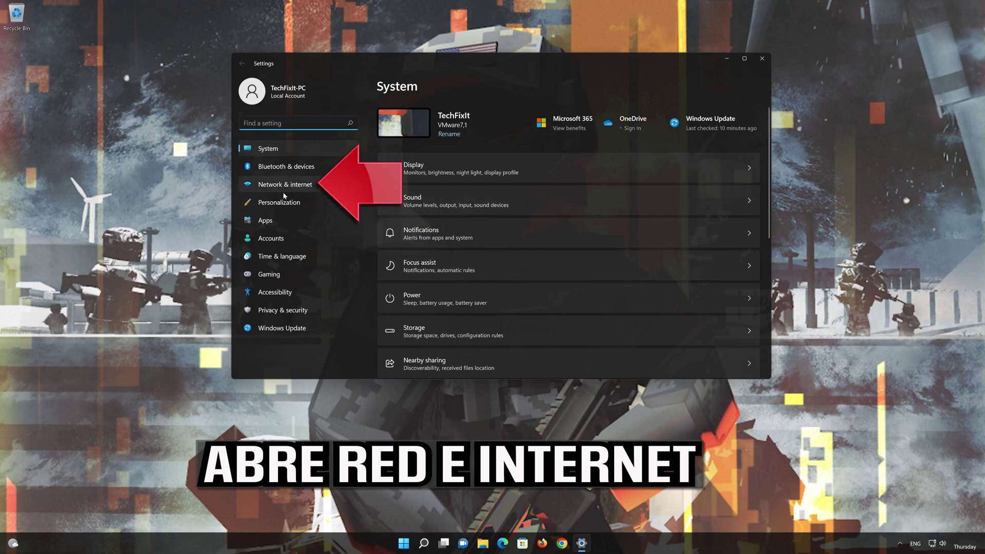
left_click(299, 190)
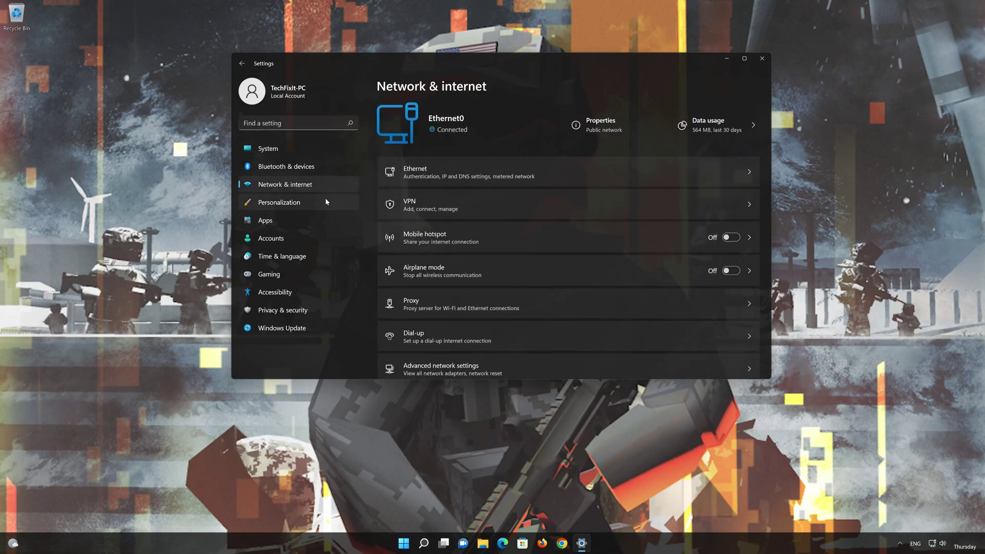
scroll(458, 220, "down", 1)
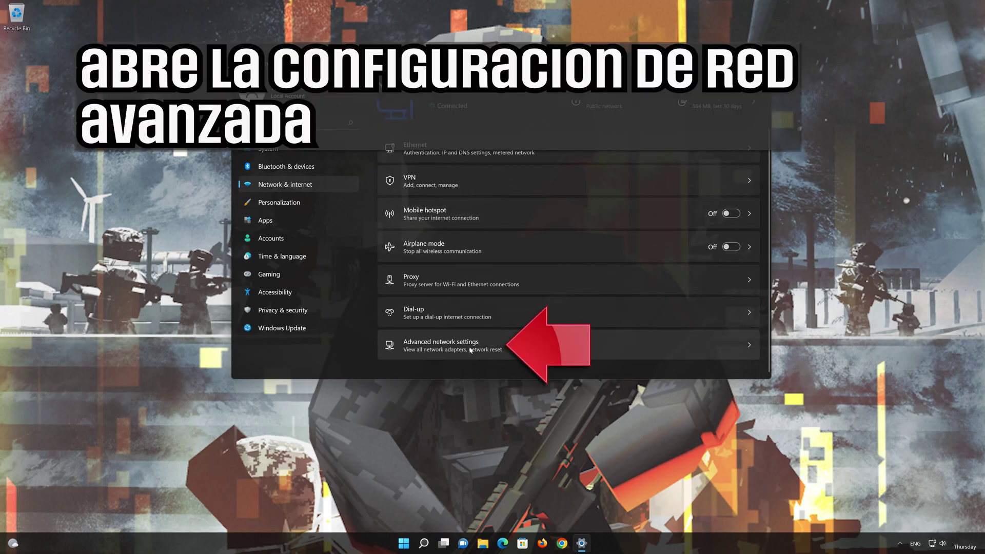
left_click(450, 354)
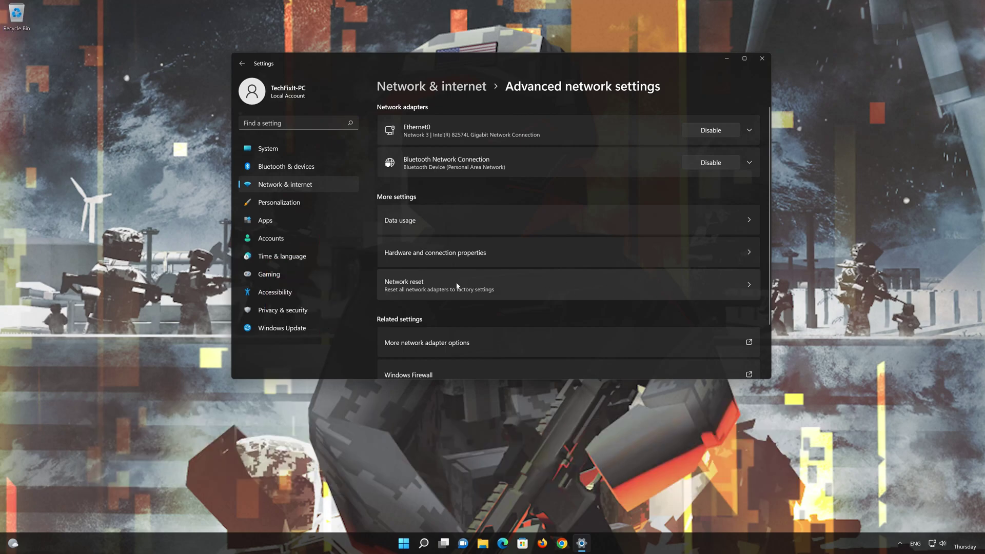
left_click(456, 286)
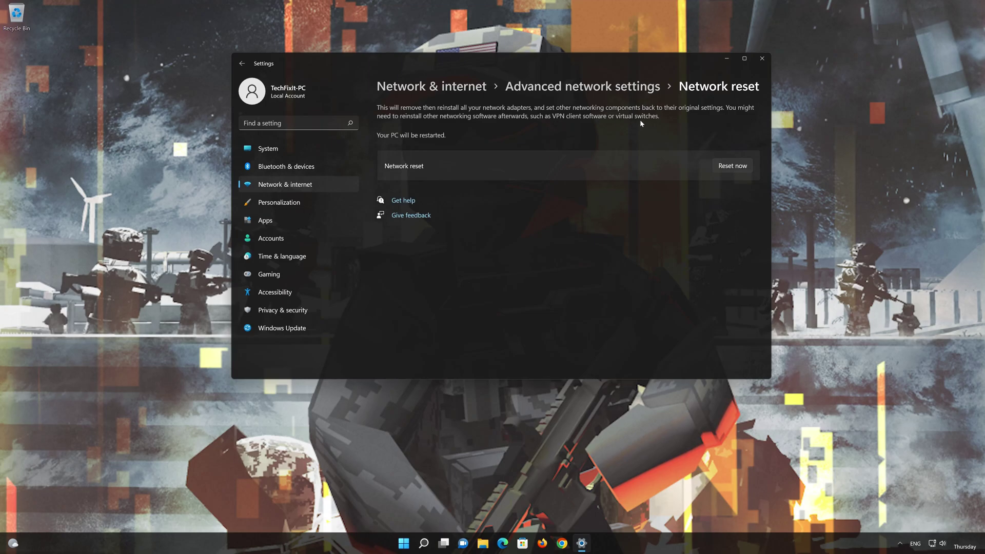
Reset all network adapters to factory settings, confirm the reset and dismiss the sign-out notice.
left_click(743, 167)
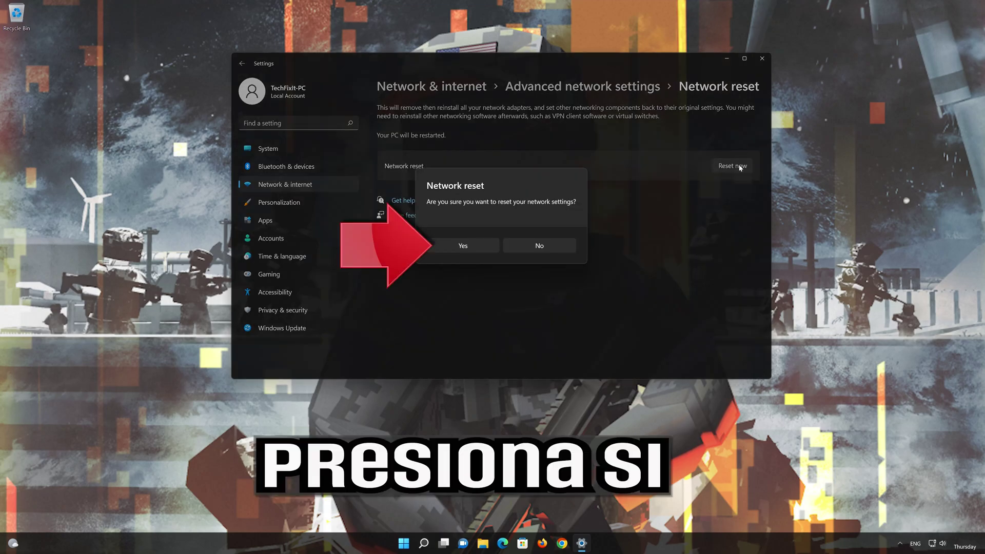
left_click(447, 251)
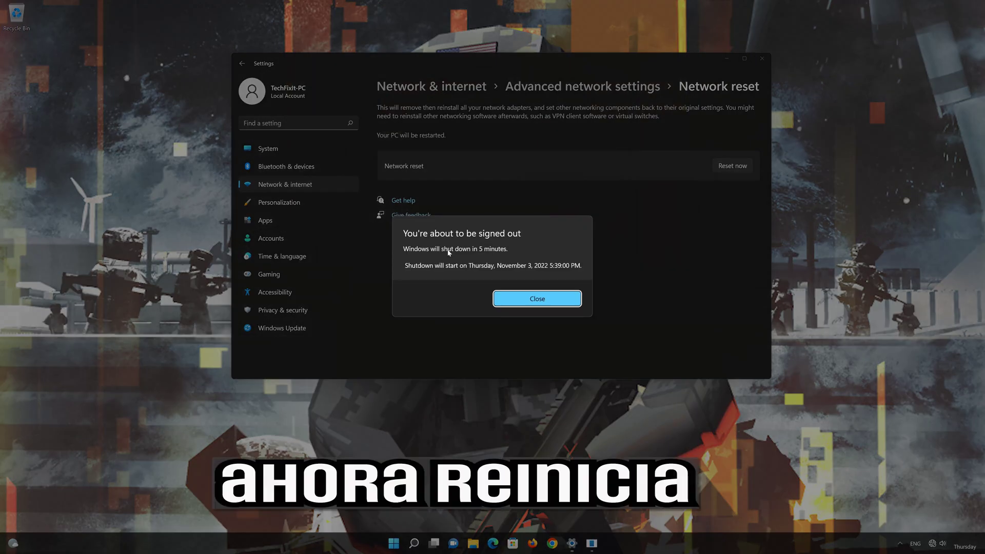
left_click(538, 300)
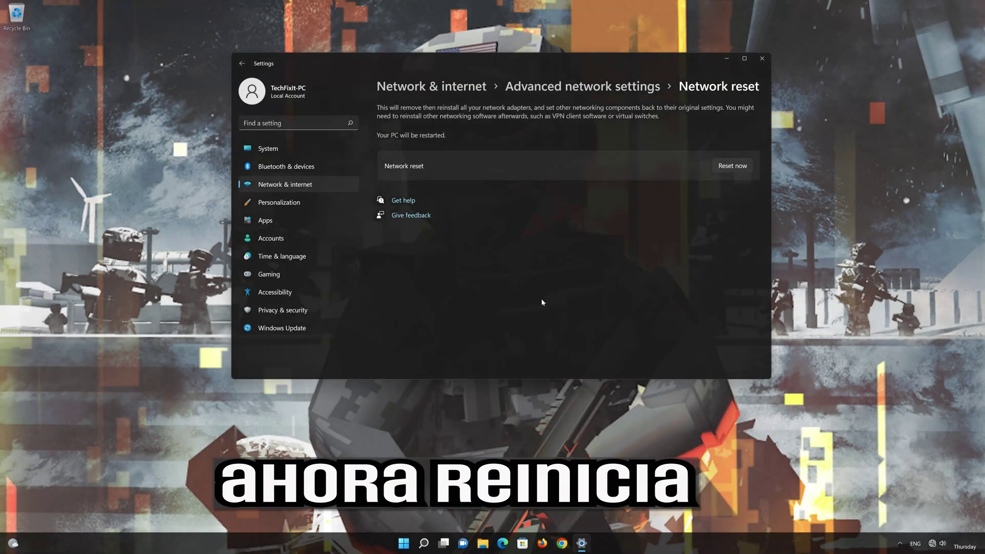
Close Settings and restart the computer.
left_click(762, 59)
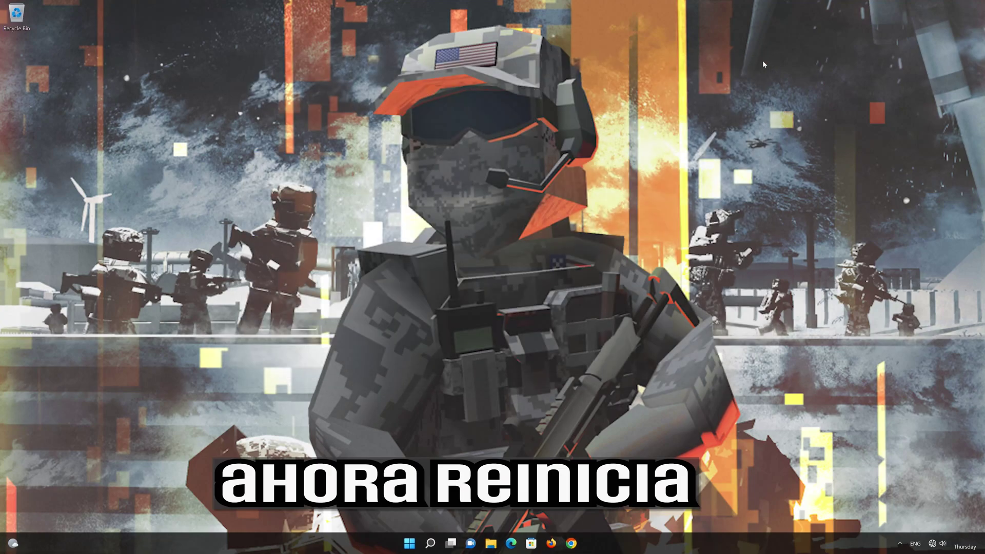
left_click(416, 540)
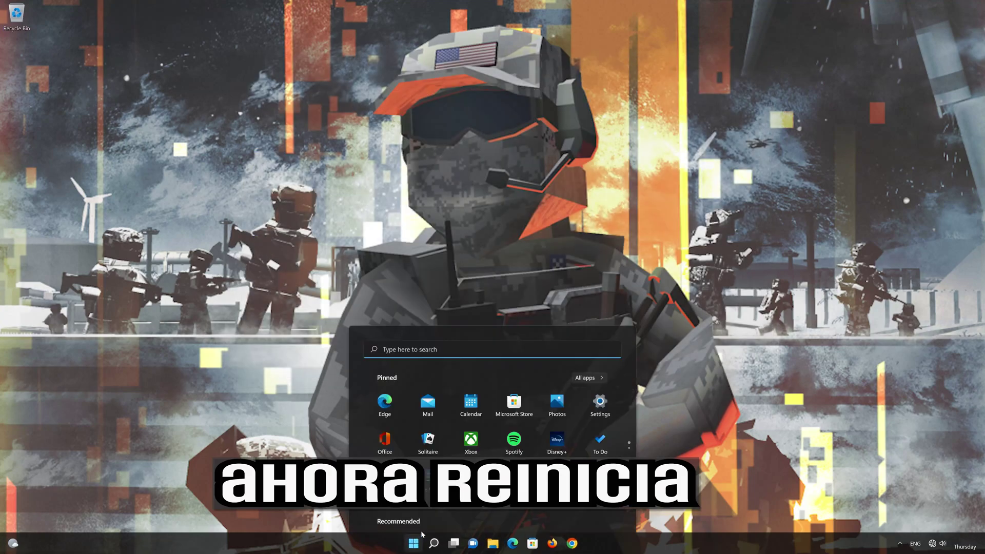
left_click(603, 512)
left_click(600, 494)
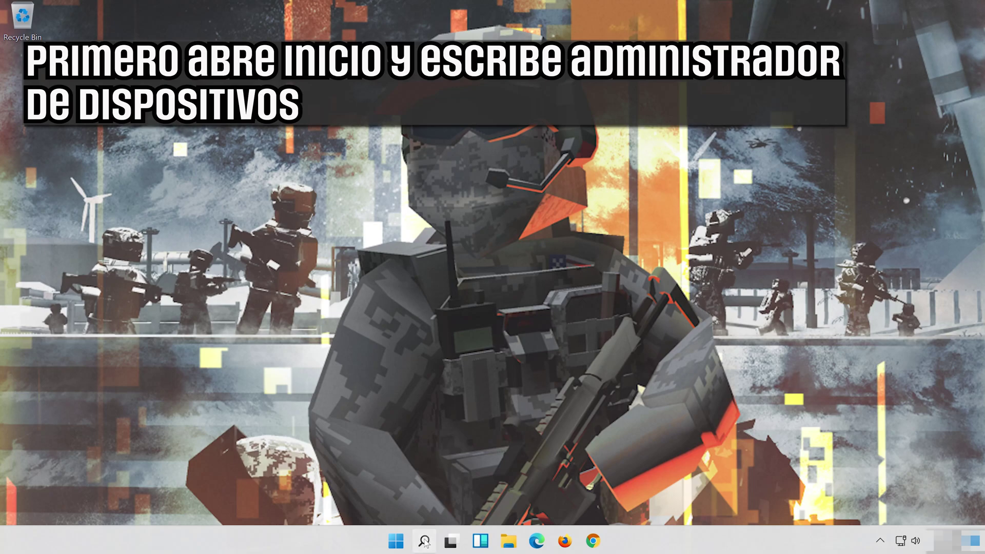
Search Windows for "device manager" and open Device Manager.
left_click(424, 541)
type("dei")
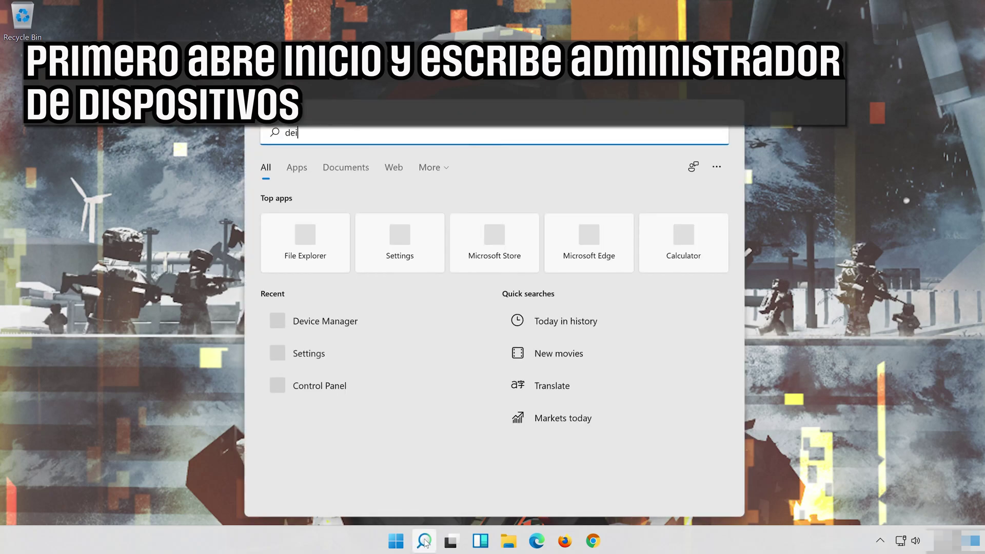
key("BackSpace")
type("vice manager")
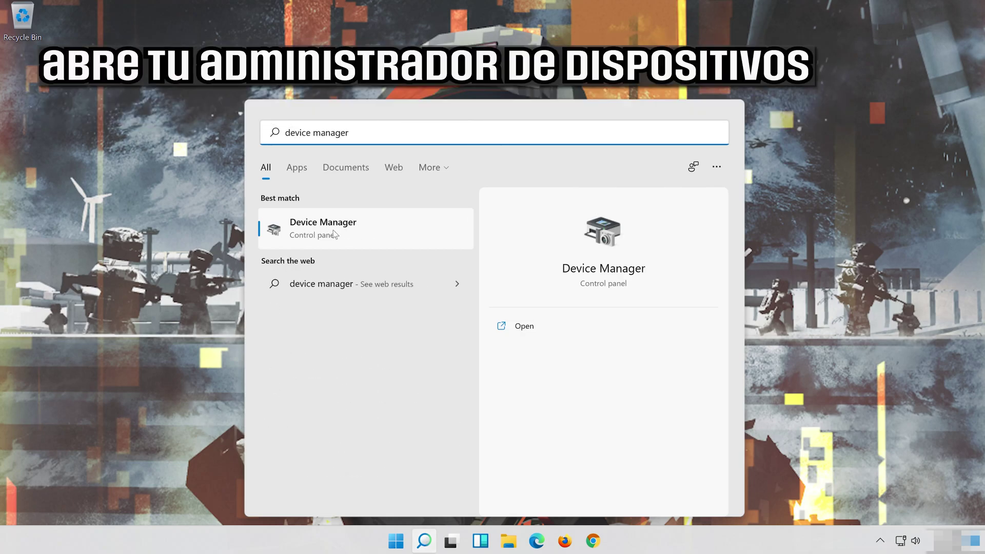
left_click(348, 228)
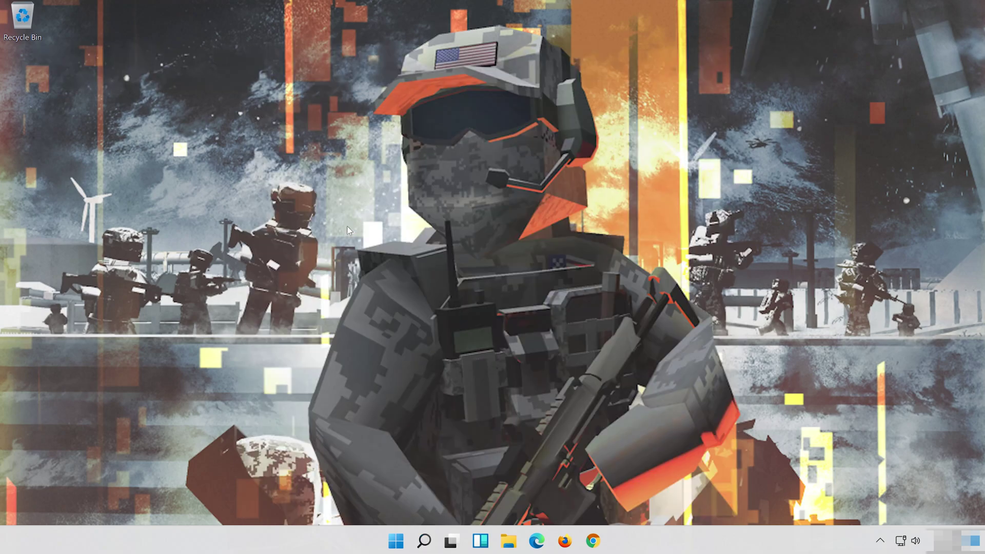
Expand the network adapters and open the properties of the Intel(R) 82574L Gigabit Network Connection.
left_click(324, 332)
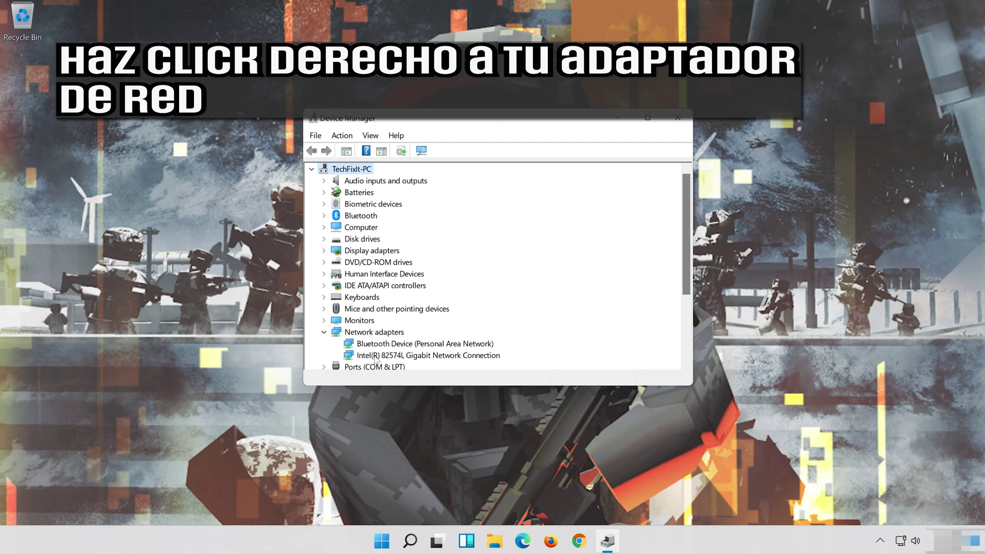
left_click(377, 359)
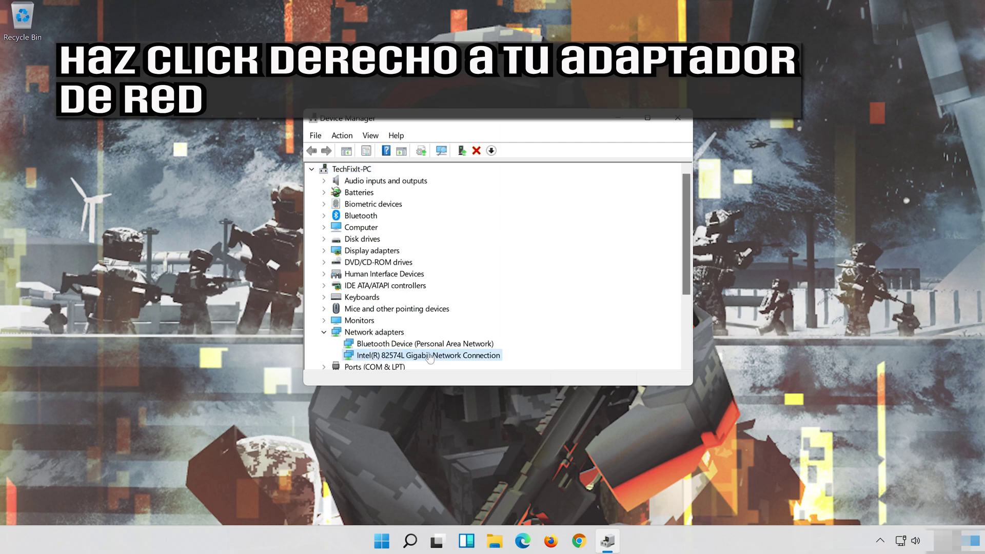
right_click(433, 356)
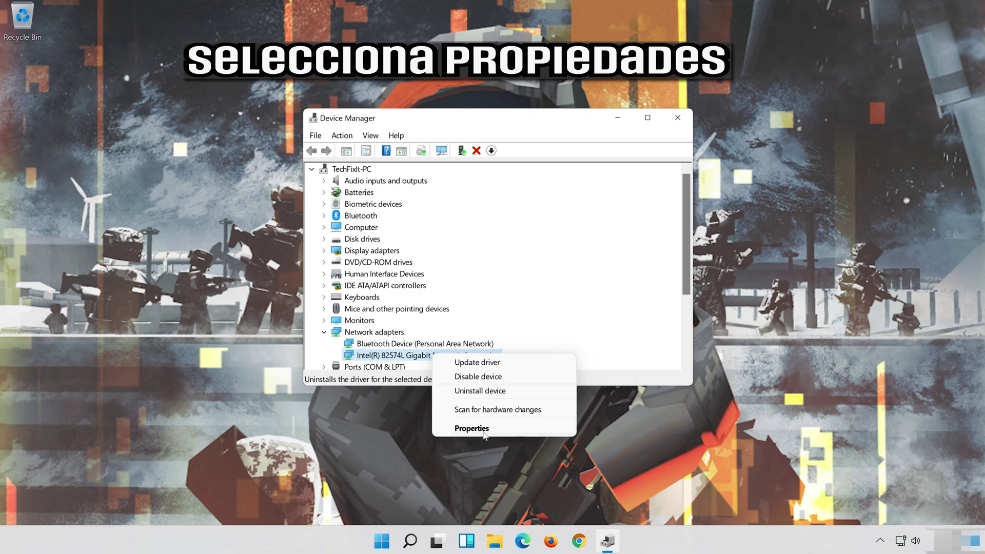
left_click(484, 432)
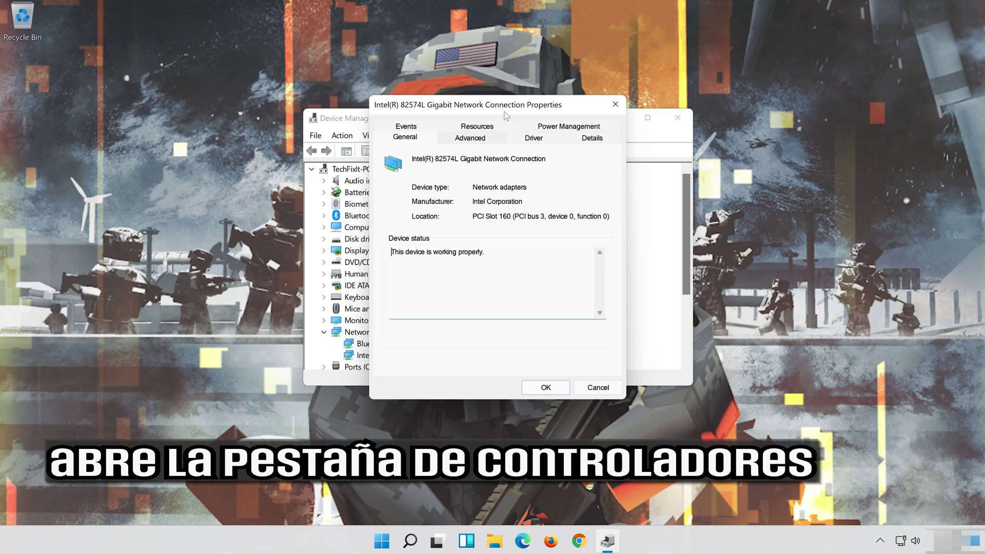
Update the adapter's driver manually by installing Intel(R) 82574L Gigabit Network Connection from the drivers available on the computer.
left_click(529, 138)
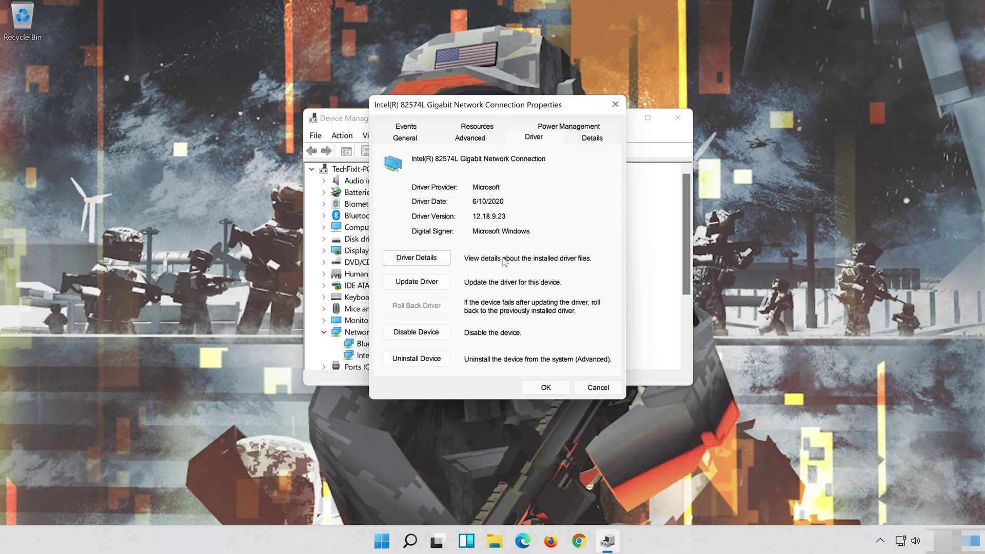
left_click(414, 287)
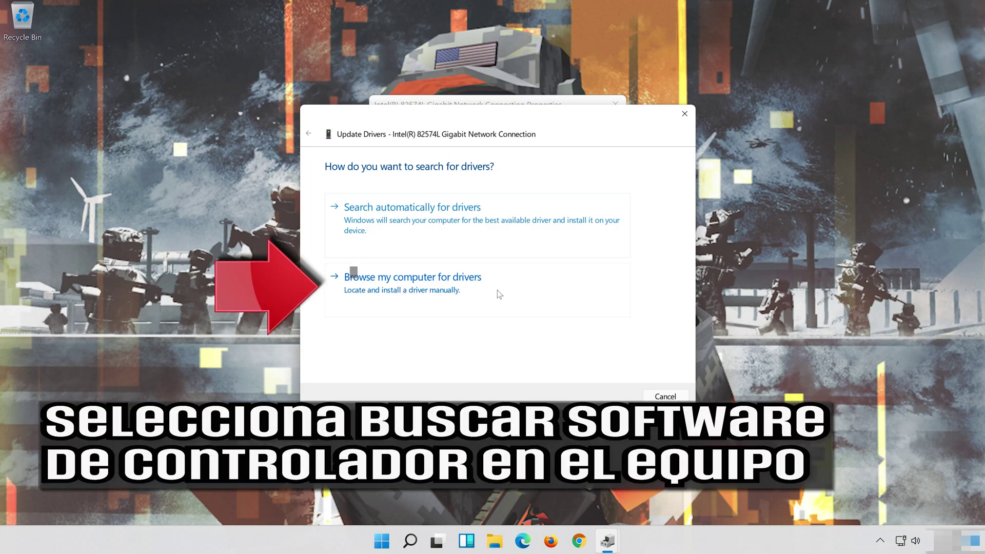
left_click(443, 301)
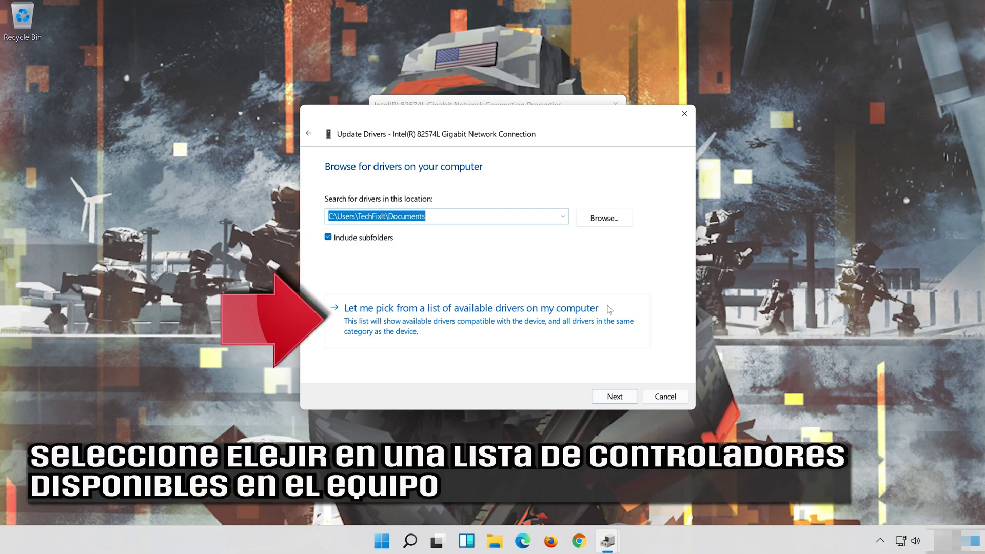
left_click(463, 324)
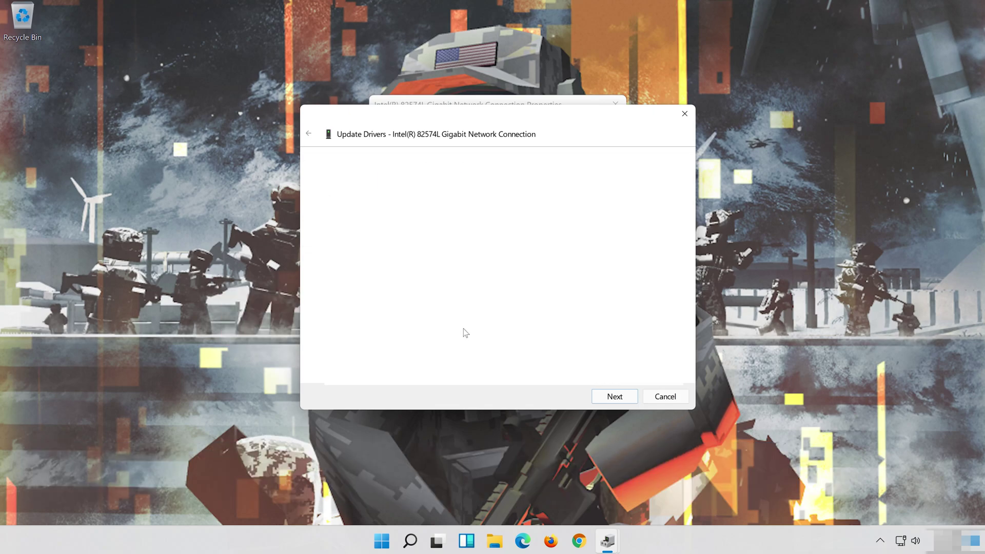
left_click(398, 281)
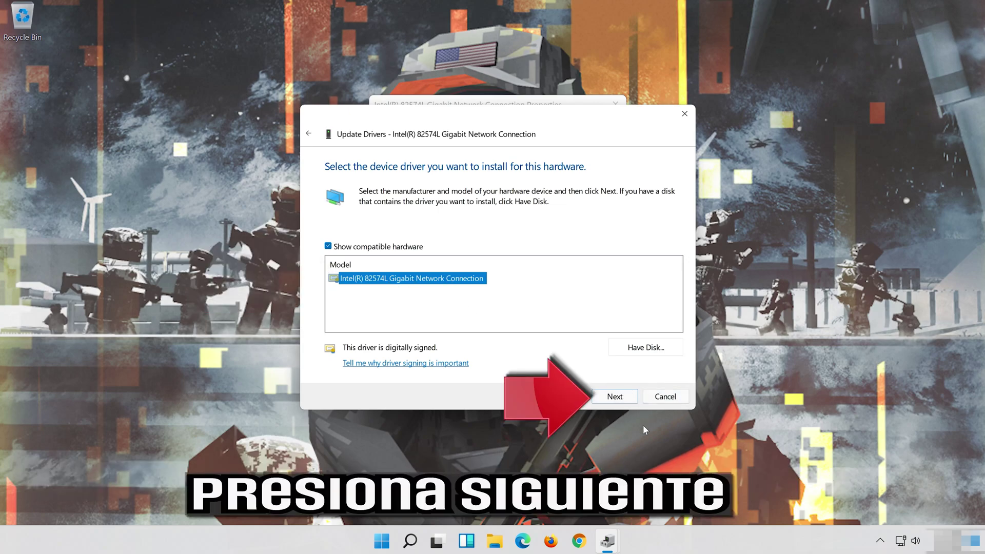
left_click(616, 398)
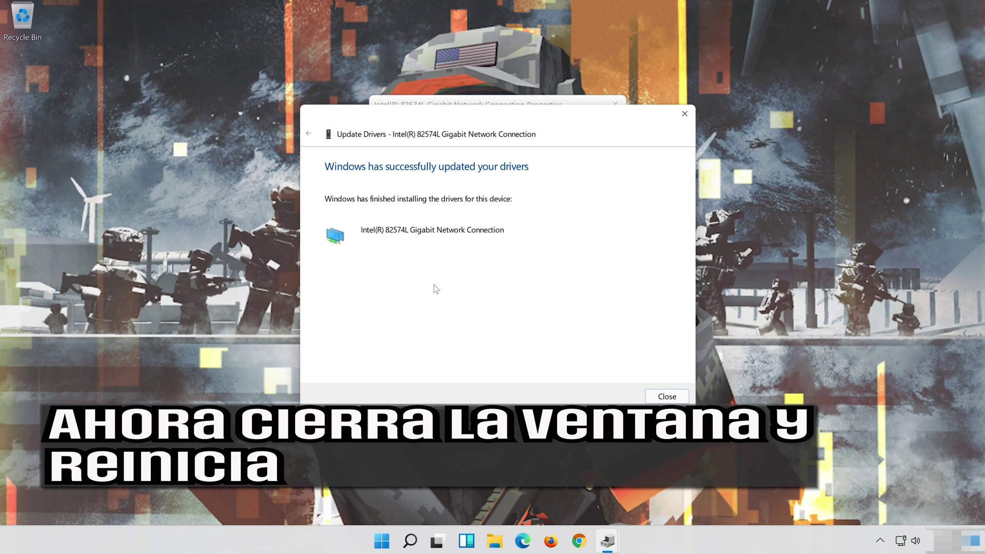
Close the driver update wizard, adapter properties and Device Manager, and restart the computer.
left_click(667, 395)
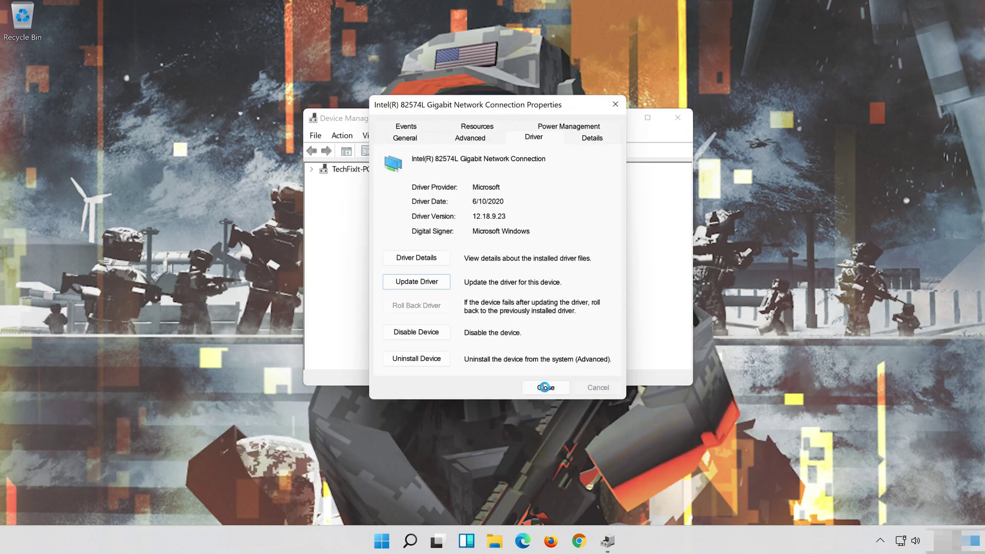
left_click(546, 388)
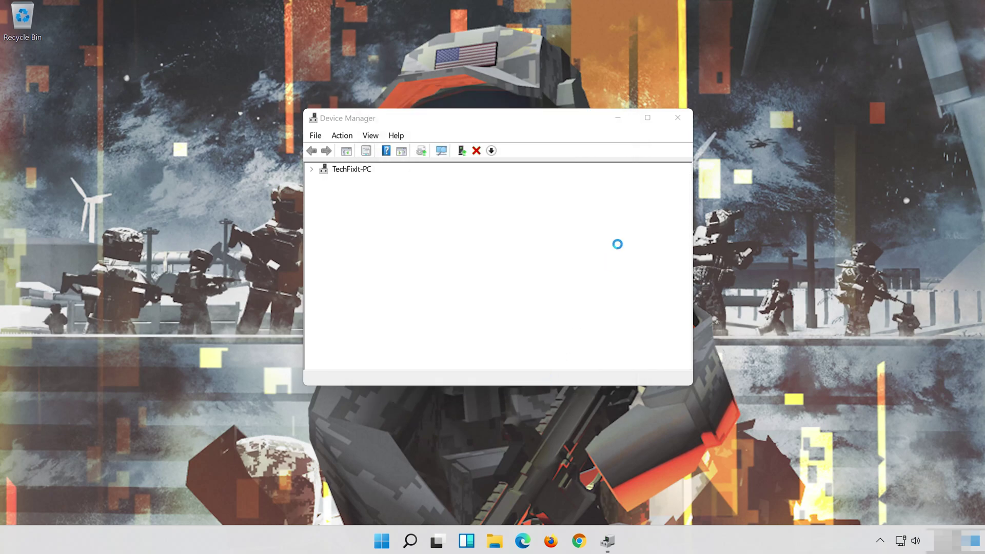
left_click(681, 119)
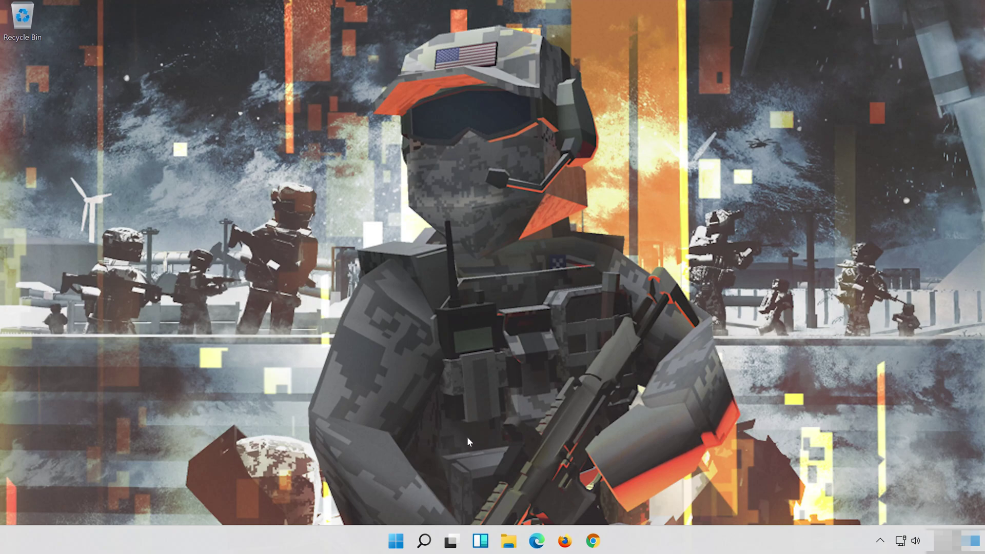
left_click(394, 538)
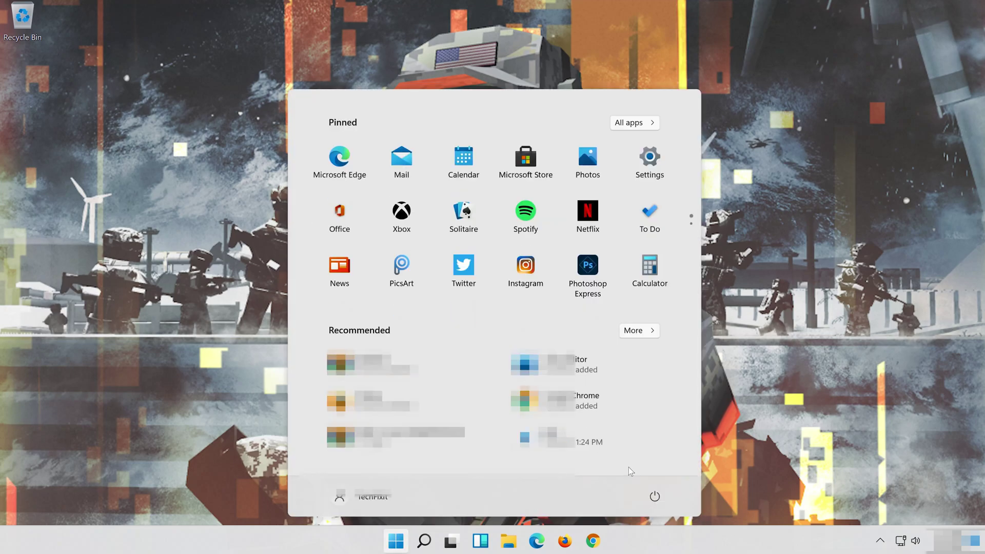
left_click(655, 496)
left_click(656, 468)
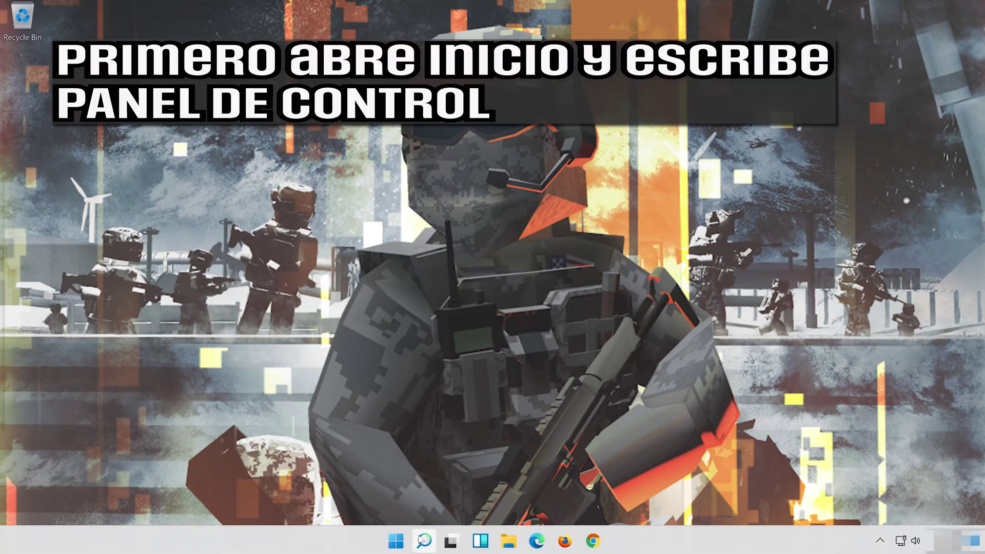
Search Windows for "control panel" and open Control Panel's Network and Internet category.
left_click(423, 540)
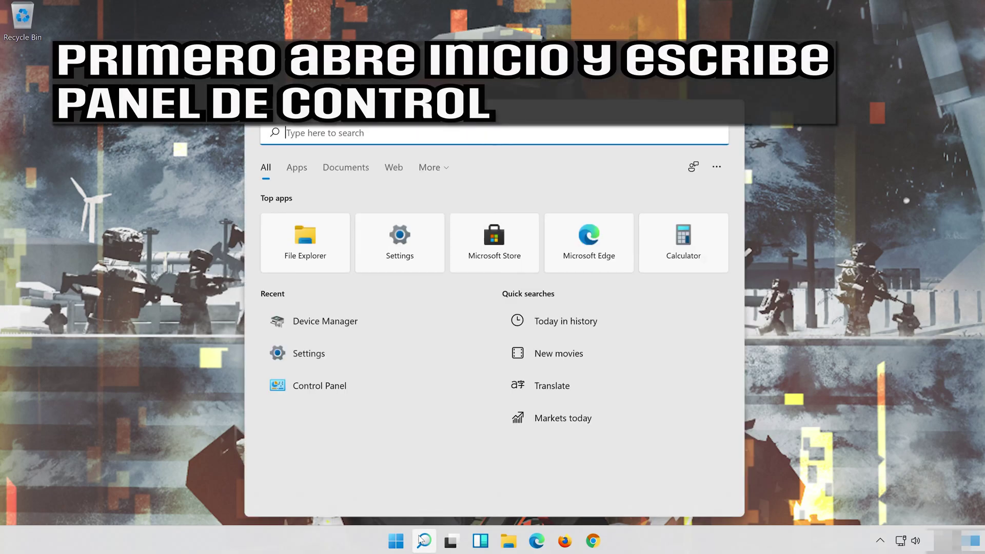
type("cont")
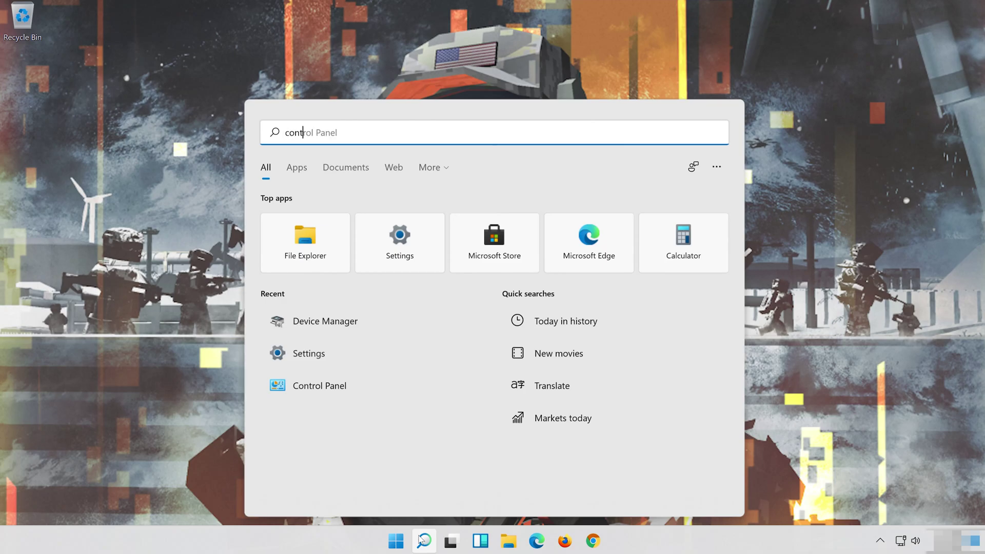
type("rol panel")
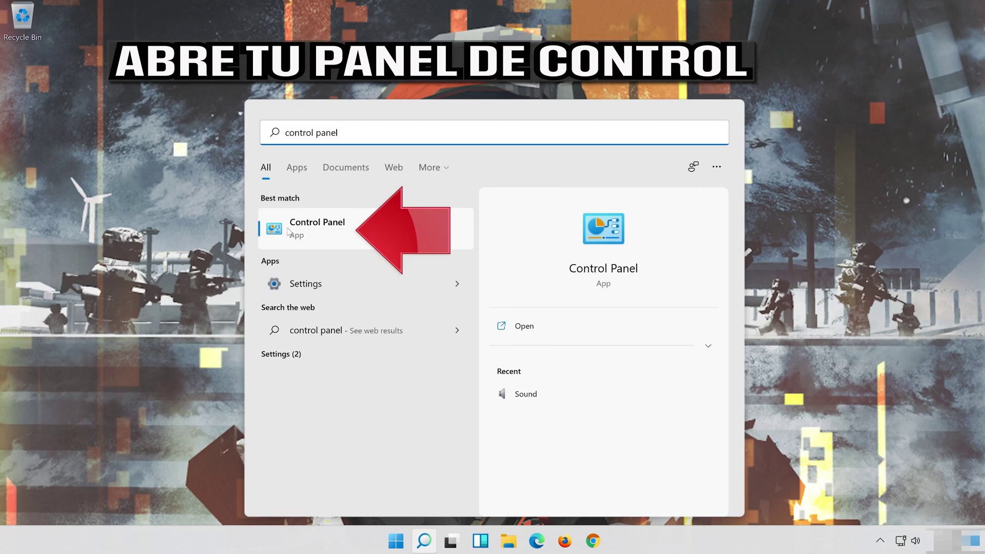
left_click(361, 245)
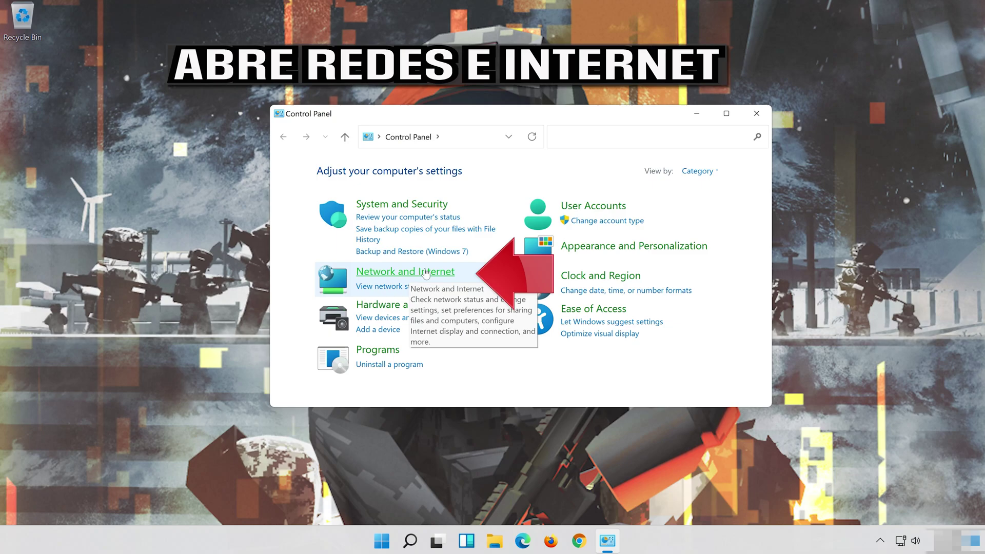
left_click(426, 273)
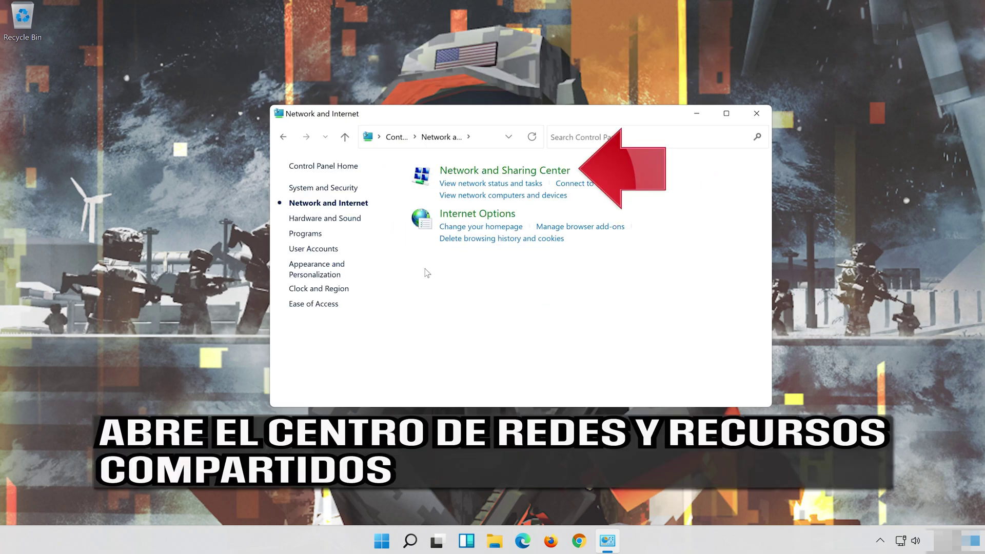
Open the Internet Protocol Version 4 (TCP/IPv4) properties of the Ethernet0 connection from the Network and Sharing Center.
left_click(480, 170)
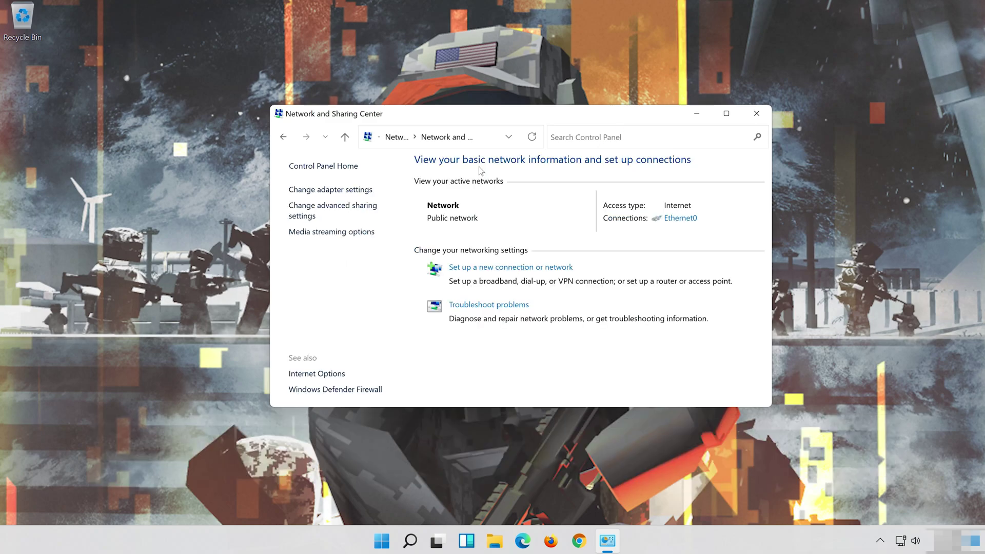
left_click(674, 222)
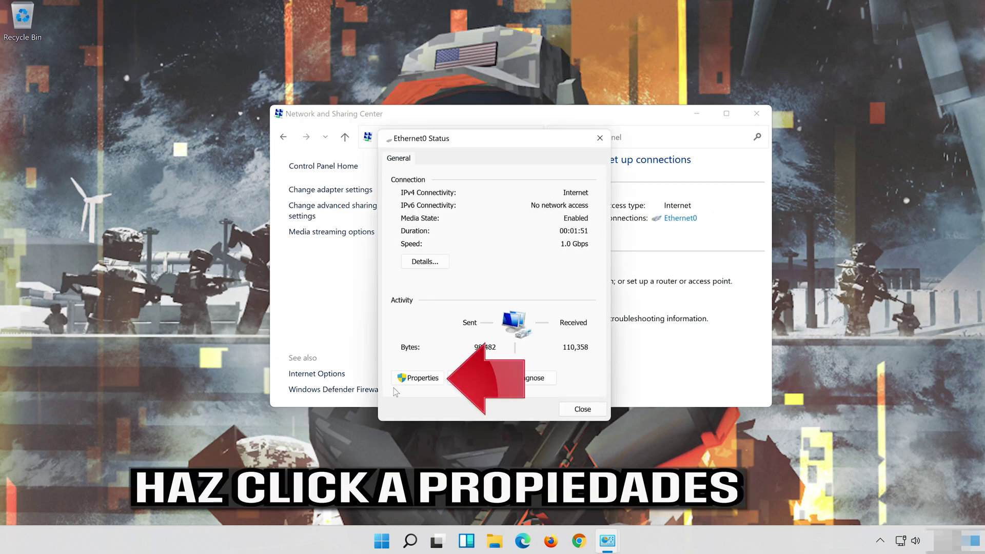
left_click(418, 379)
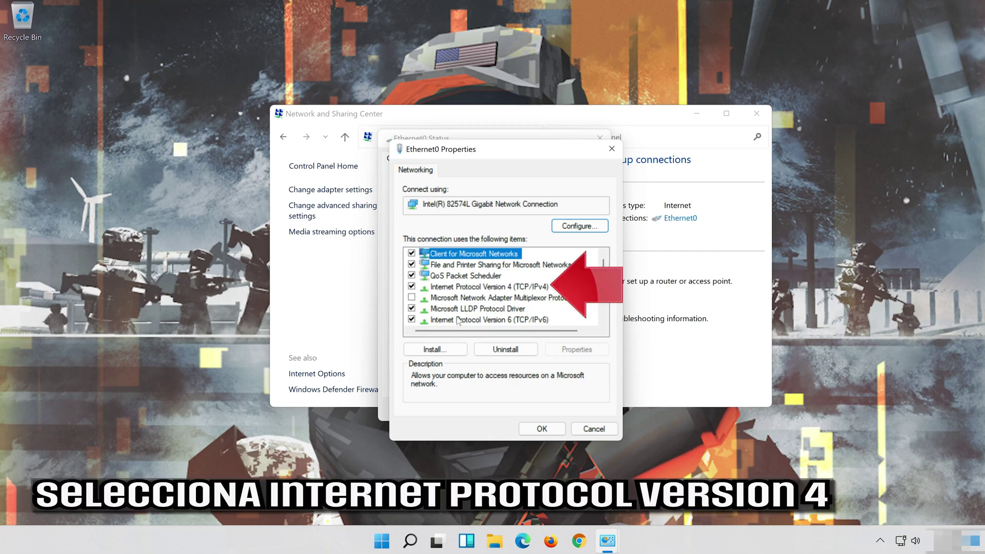
left_click(431, 290)
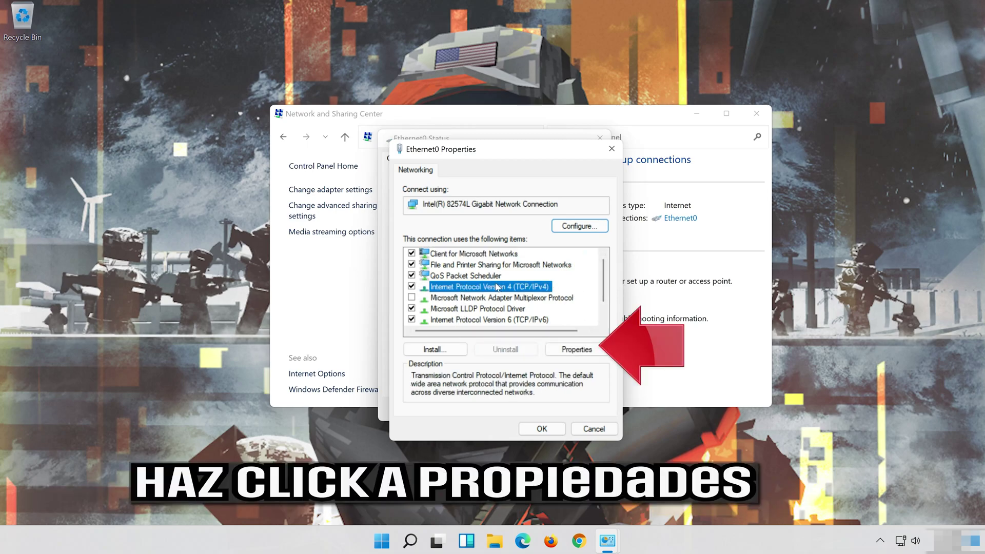
left_click(577, 349)
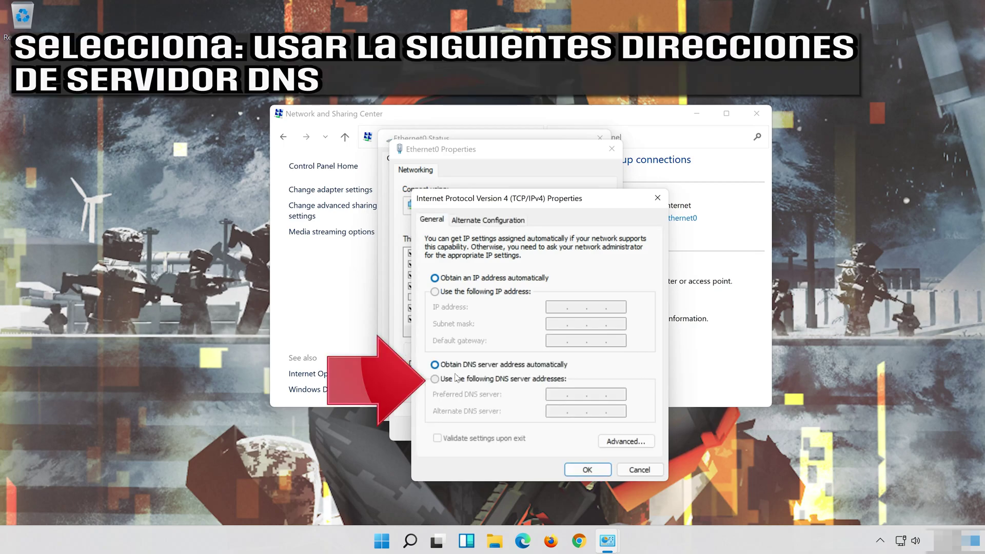
Set custom DNS server addresses with 8.8.8.8 as preferred and 8.8.4.4 as alternate, and accept the settings.
left_click(435, 379)
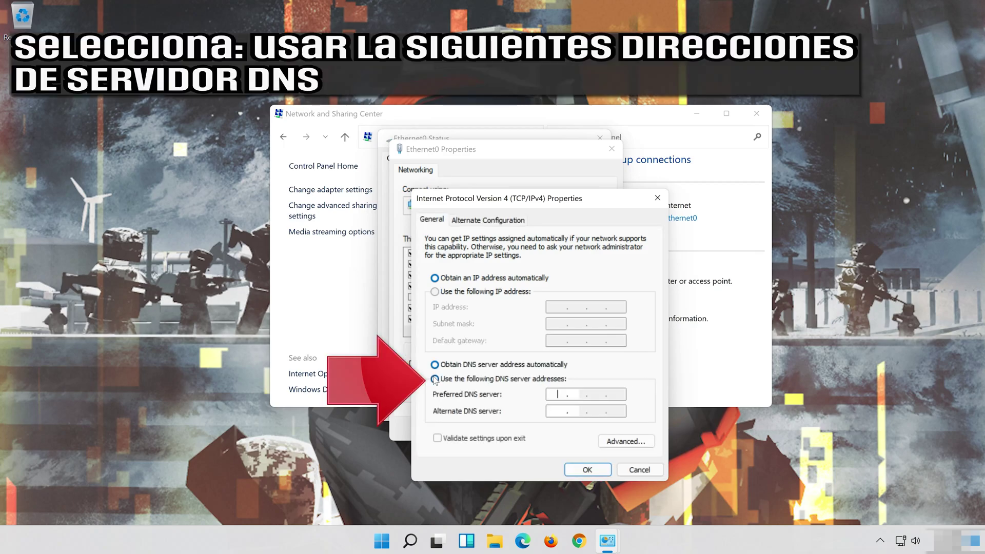
left_click(559, 393)
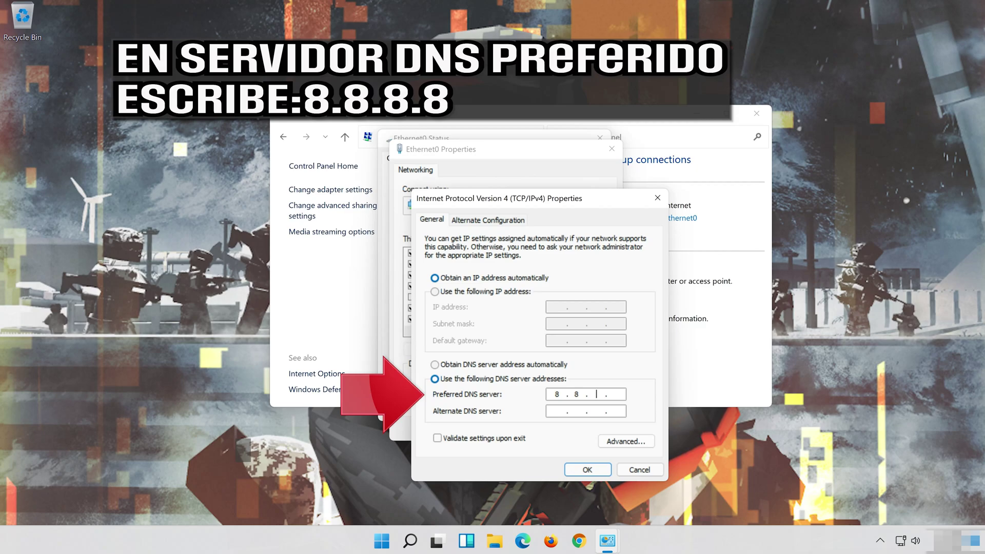
left_click(554, 412)
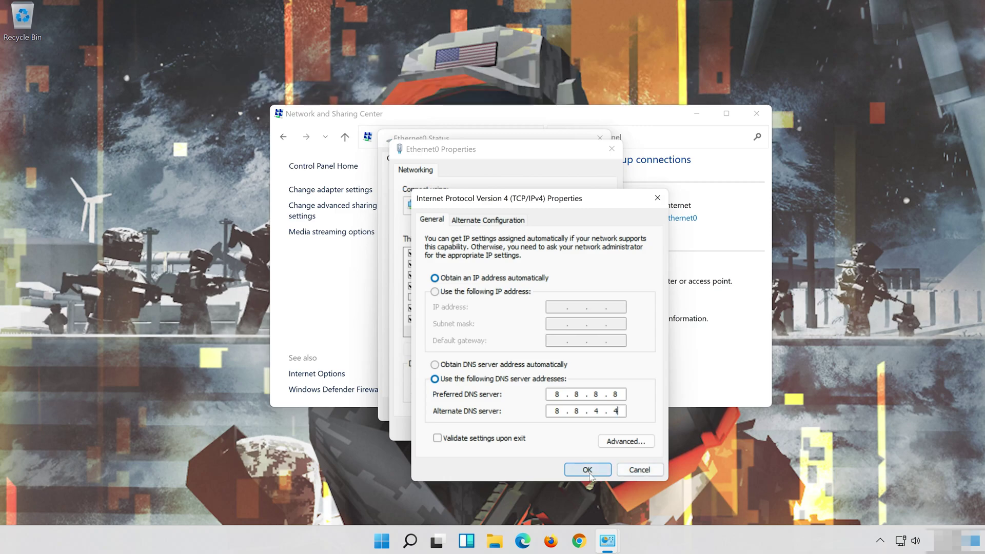
left_click(588, 470)
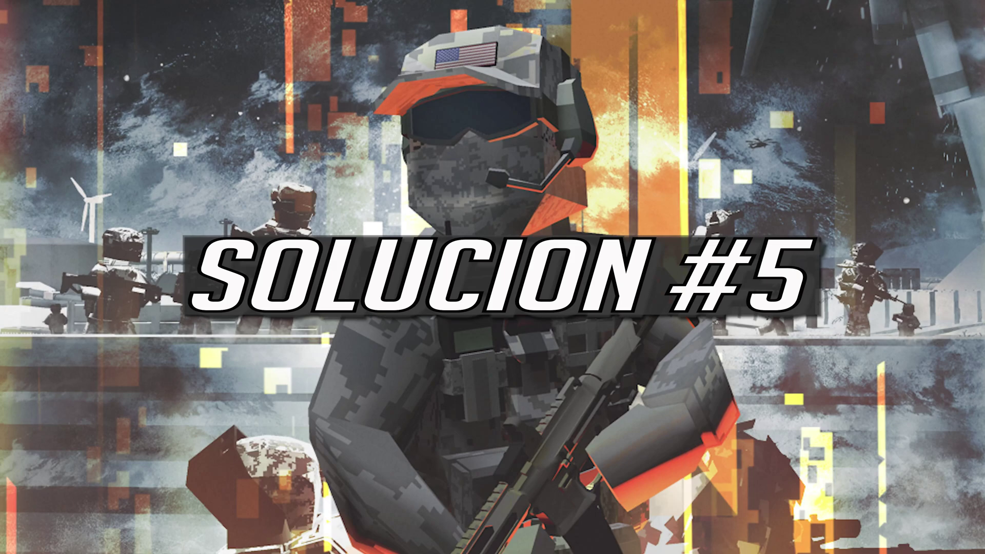
Search Windows for "device manager" and open Device Manager.
left_click(421, 545)
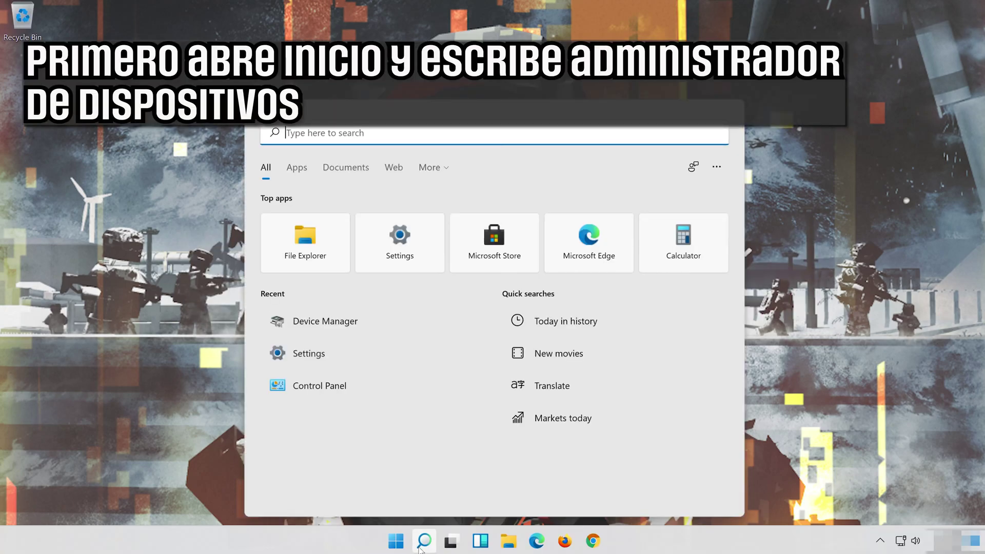
type("device manager")
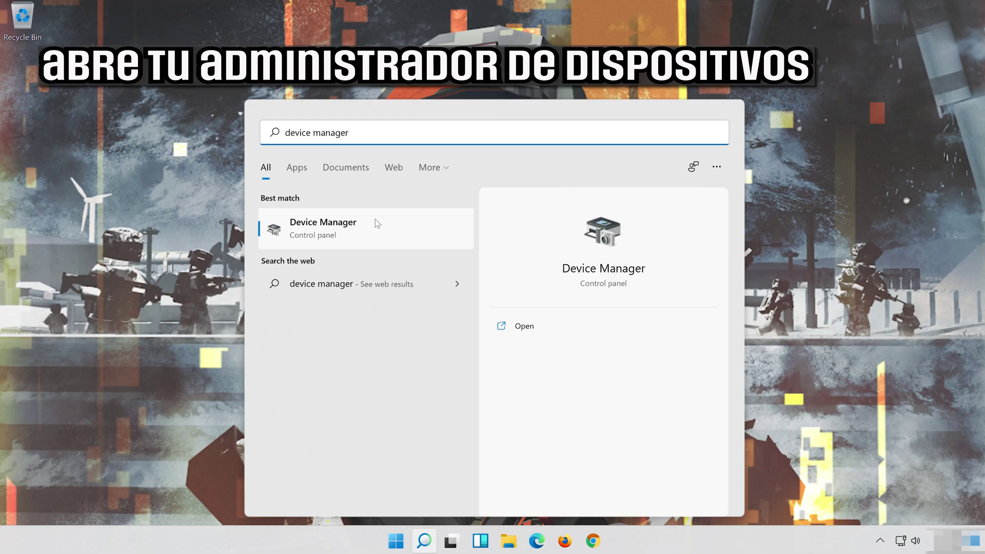
left_click(347, 233)
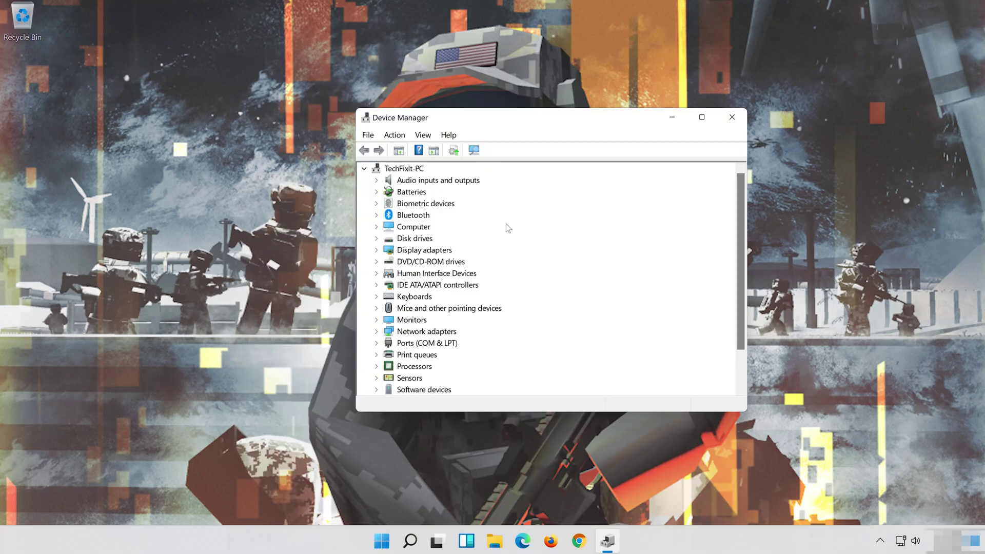
Uninstall the Intel(R) 82574L Gigabit Network Connection network adapter through its driver properties.
left_click(377, 332)
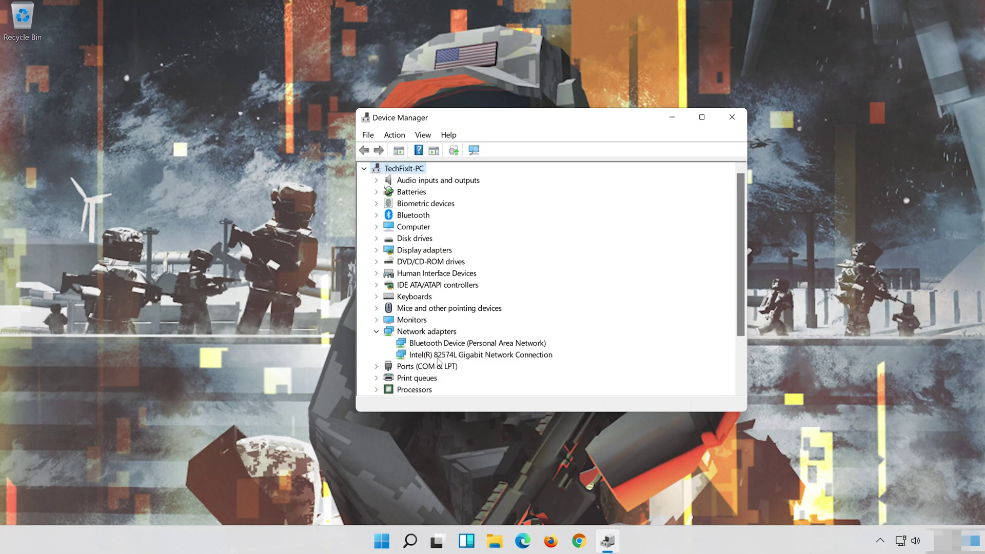
left_click(403, 353)
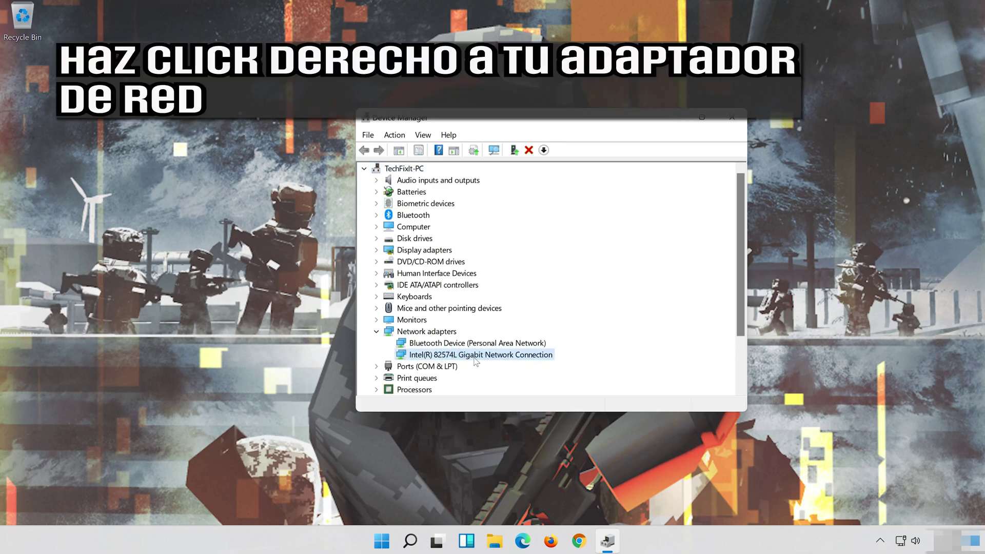
right_click(484, 358)
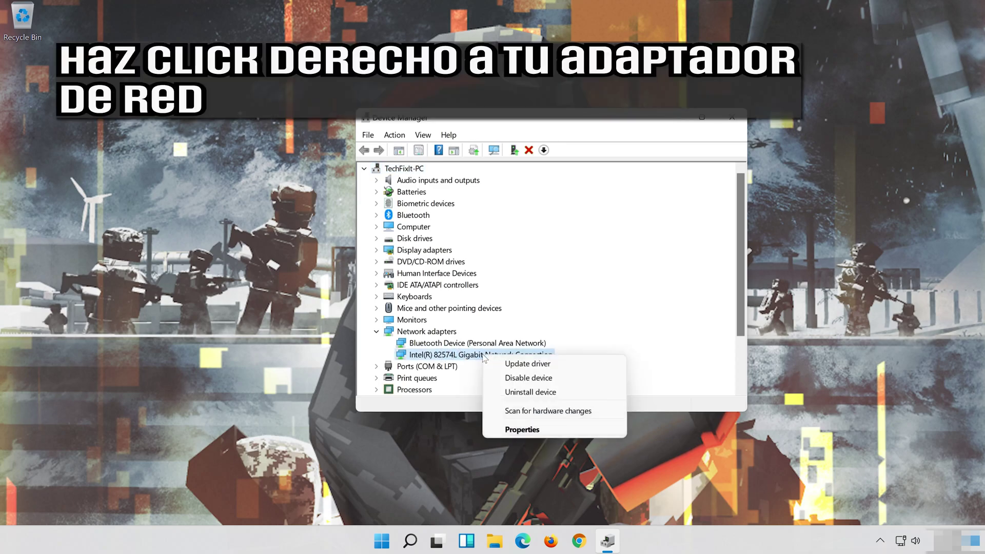
left_click(545, 432)
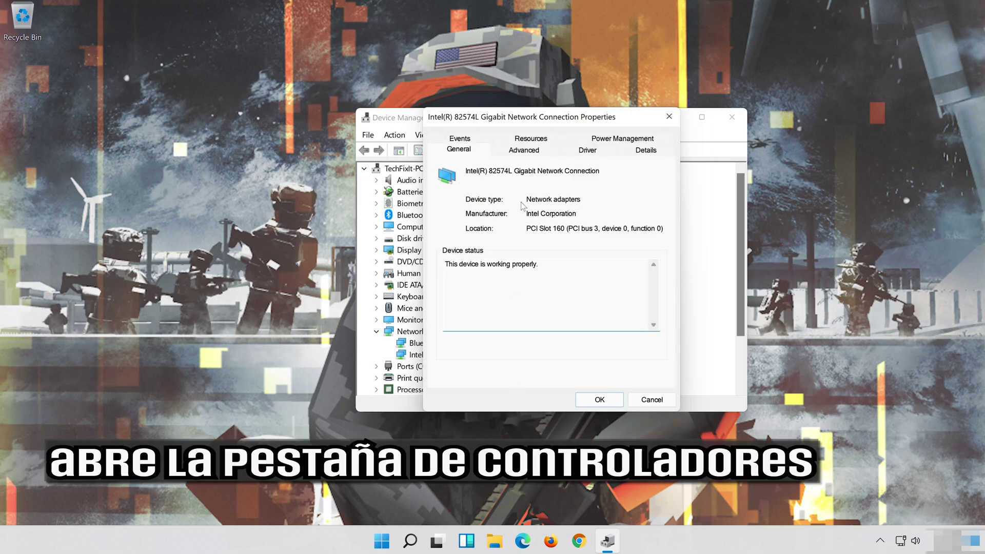
left_click(588, 150)
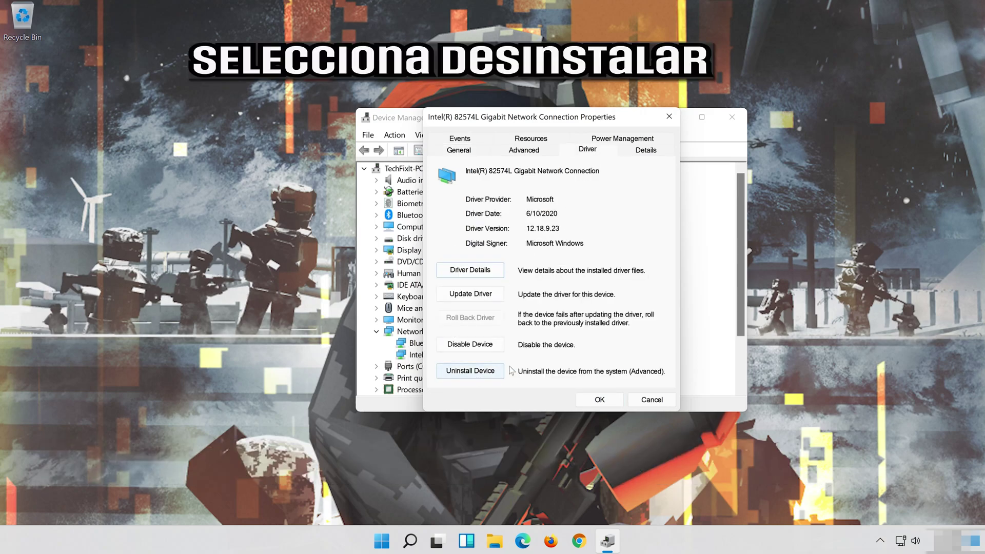
left_click(476, 372)
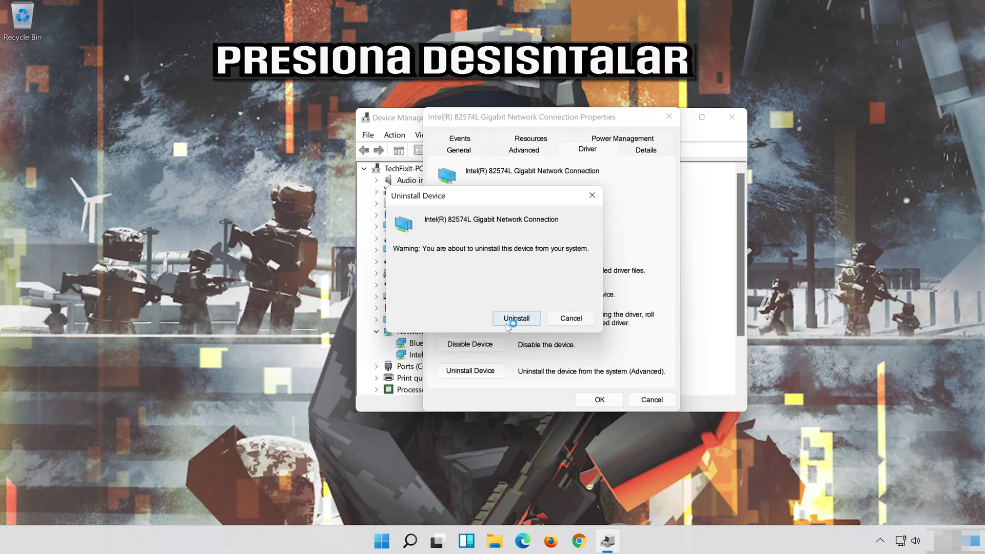
left_click(527, 324)
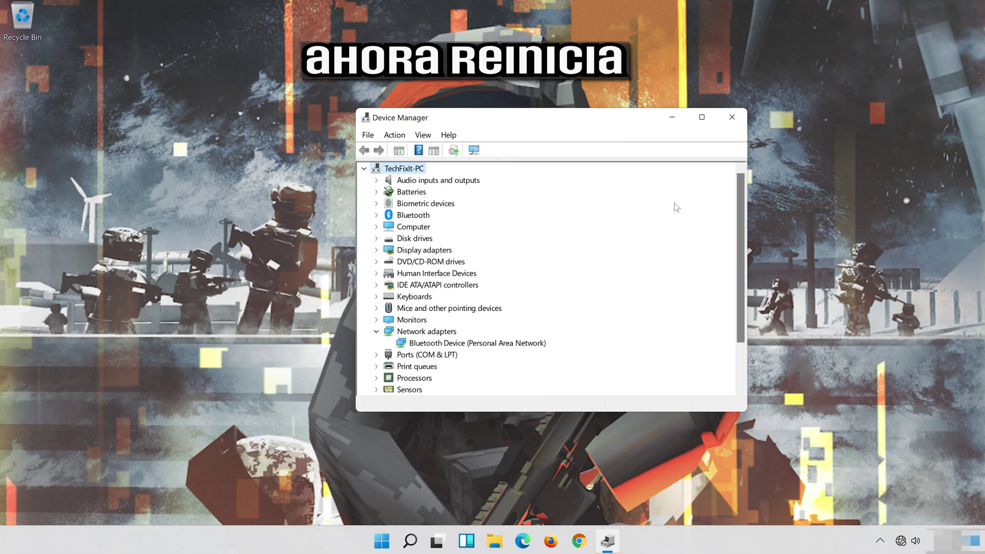
Close Device Manager and restart the computer.
left_click(732, 117)
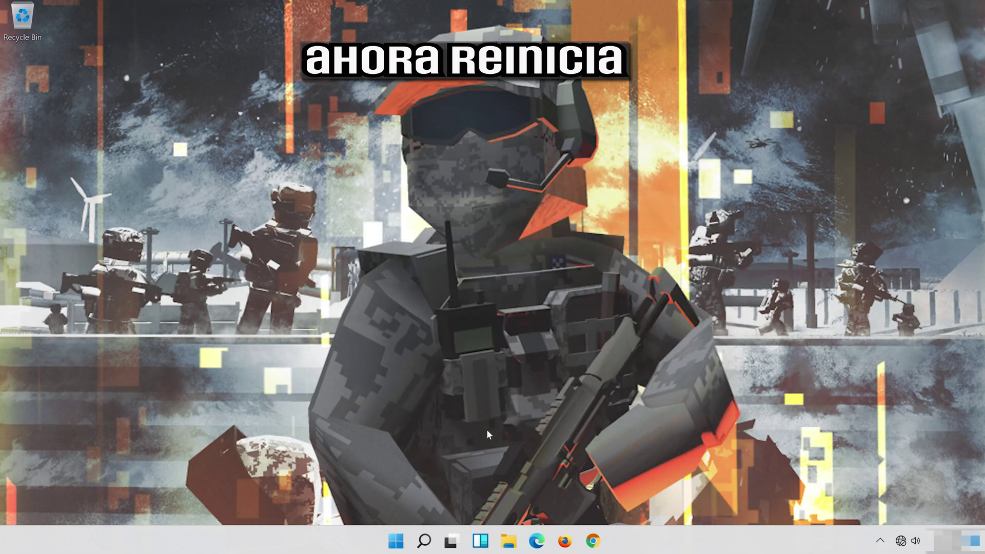
left_click(396, 542)
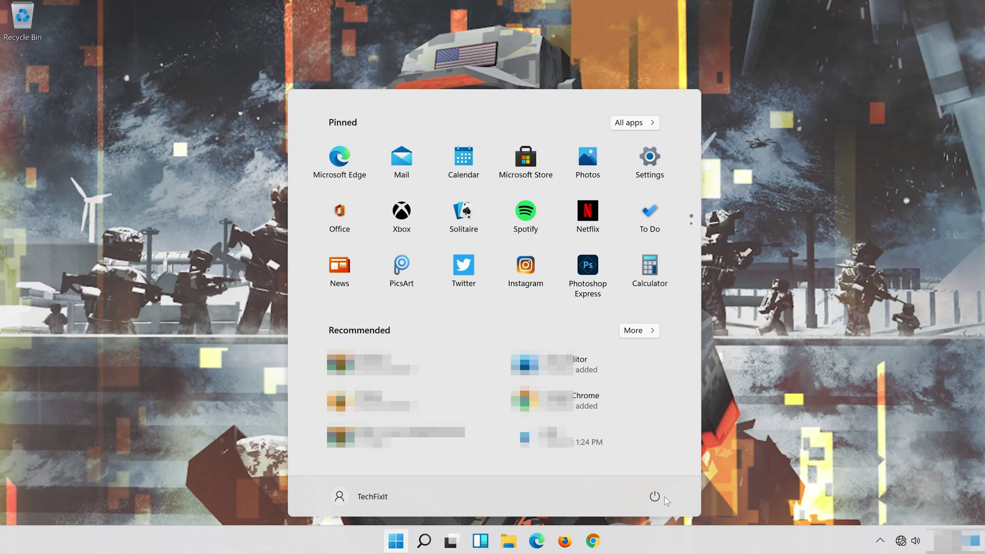
left_click(662, 499)
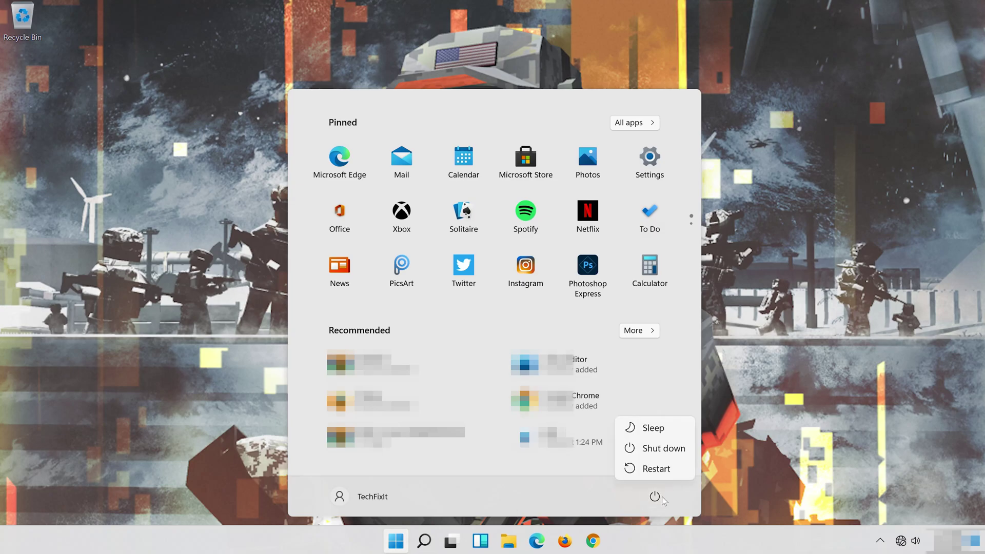
left_click(657, 469)
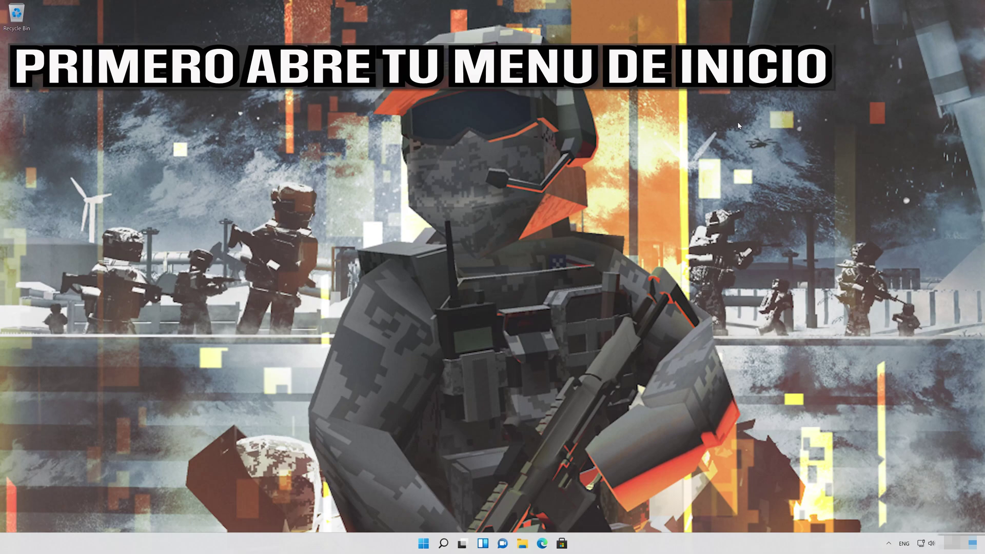
Search Windows for "settings" and open the Settings app.
key("super")
type("sett")
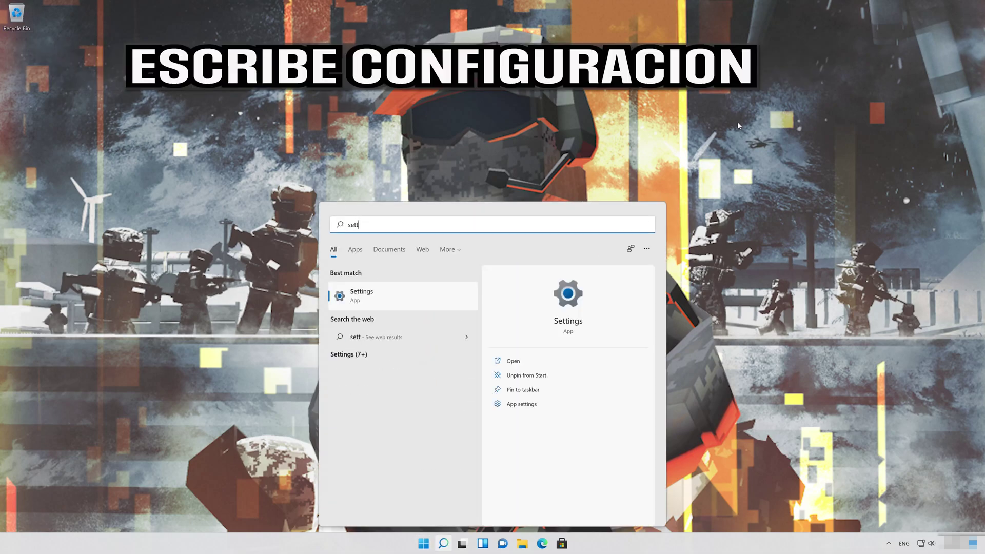
type("ings")
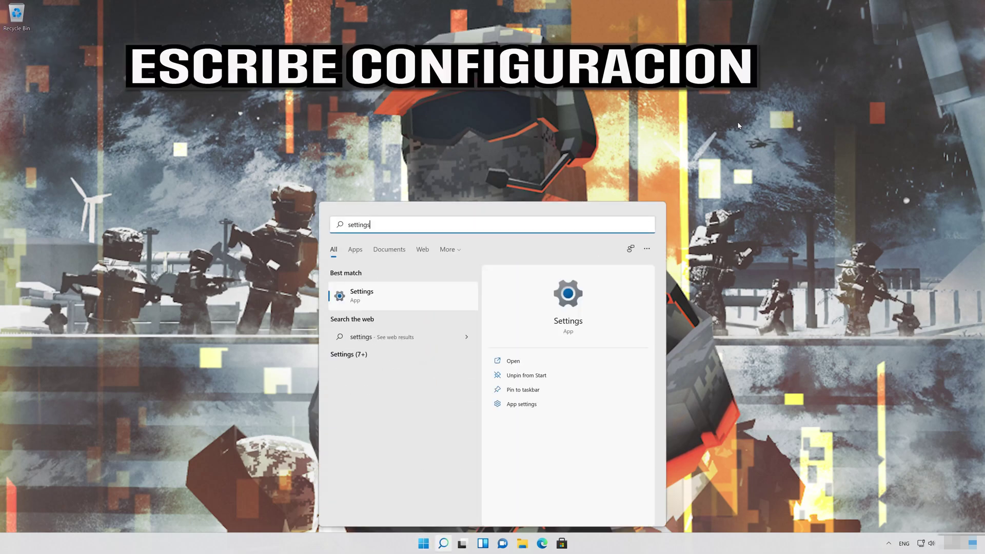
left_click(399, 301)
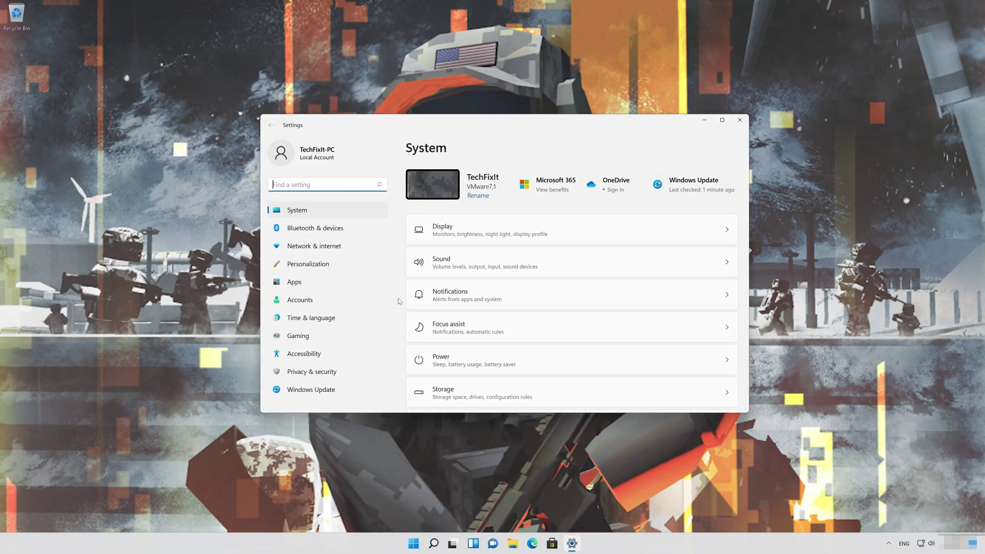
Open the list of other troubleshooters in the system's Troubleshoot settings.
left_click(333, 208)
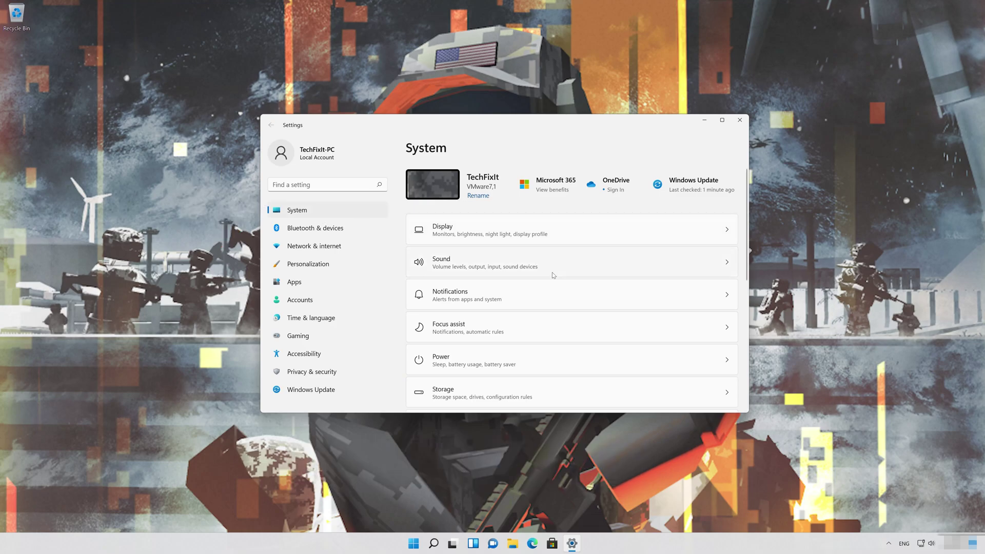
scroll(552, 271, "down", 4)
scroll(524, 288, "down", 1)
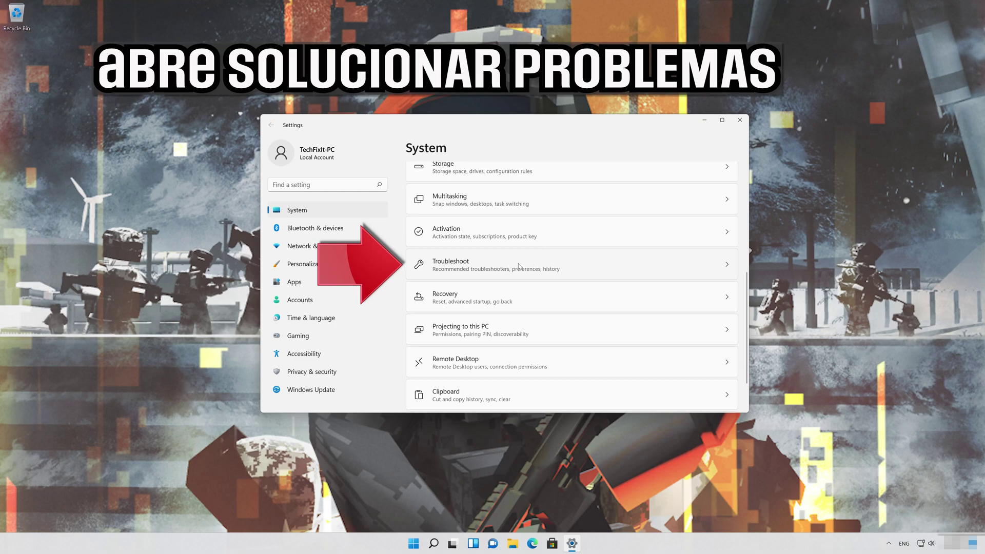
left_click(507, 270)
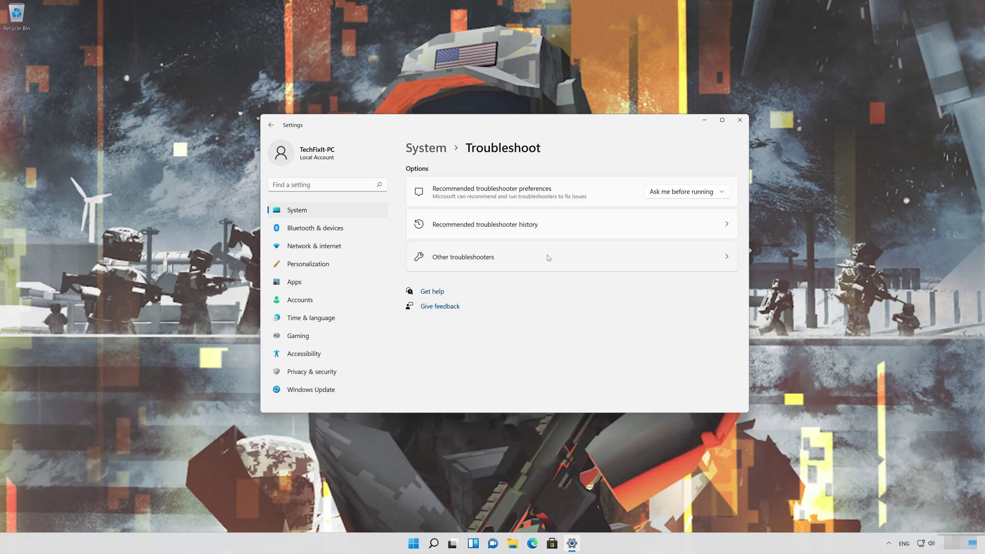
left_click(496, 259)
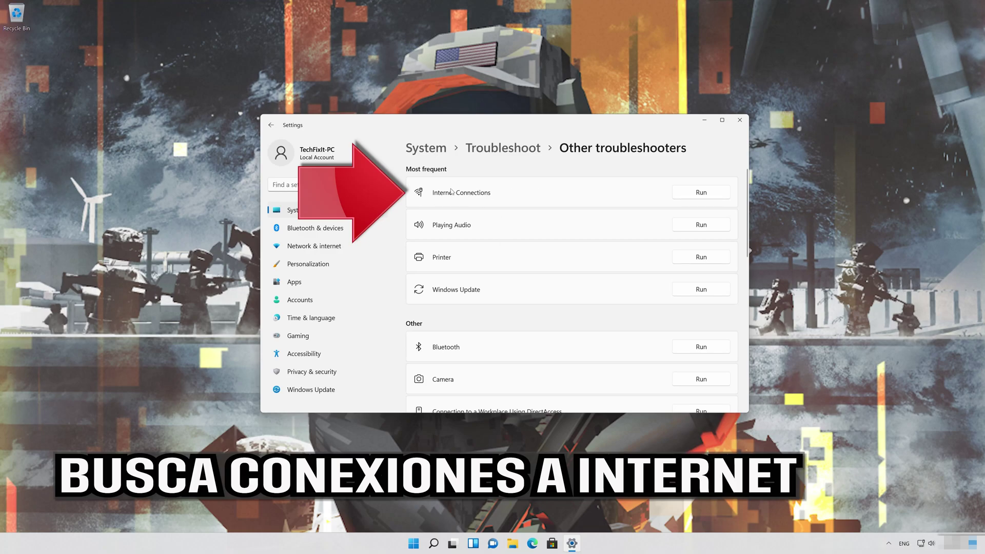
Run the Internet Connections troubleshooter on the connection to the Internet, then close it and Settings.
left_click(707, 198)
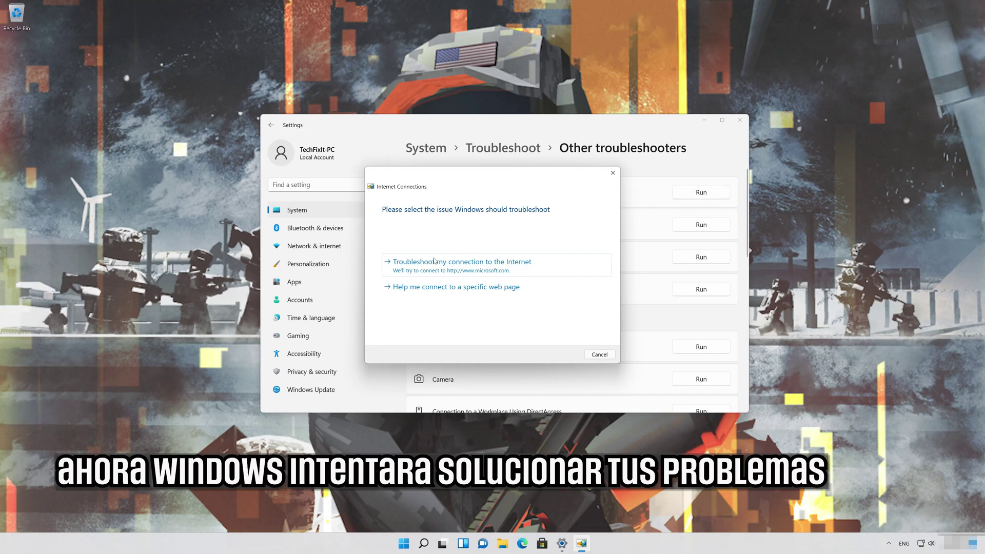
left_click(511, 264)
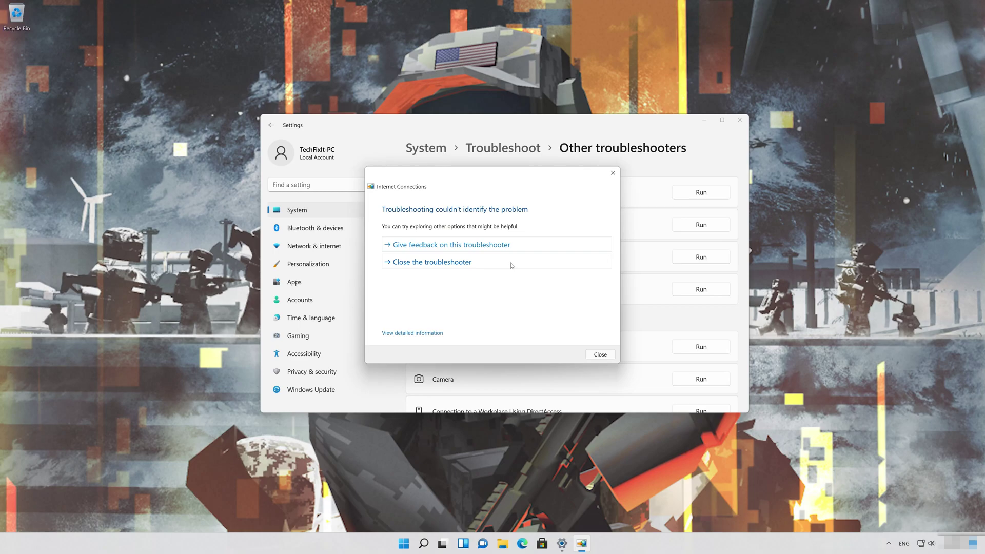
left_click(600, 354)
left_click(739, 119)
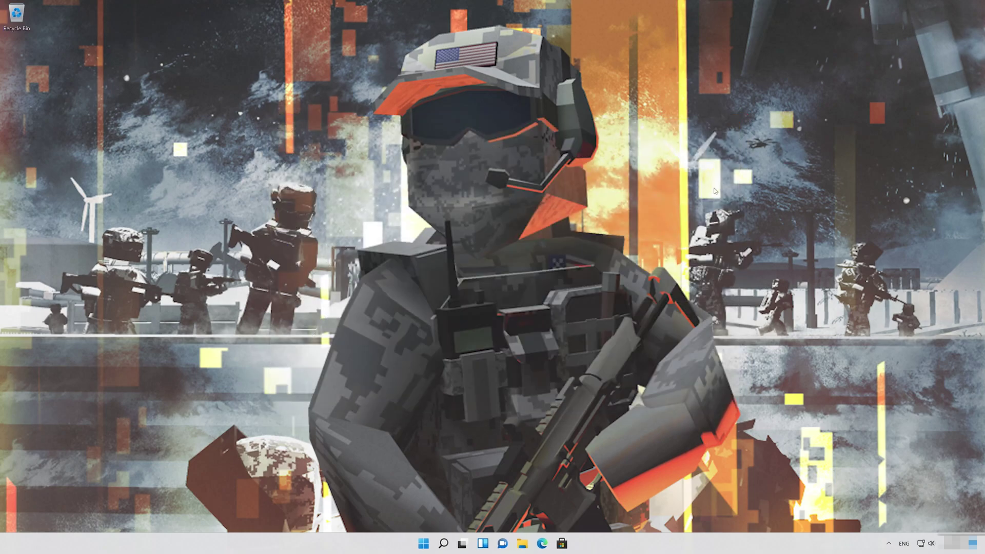